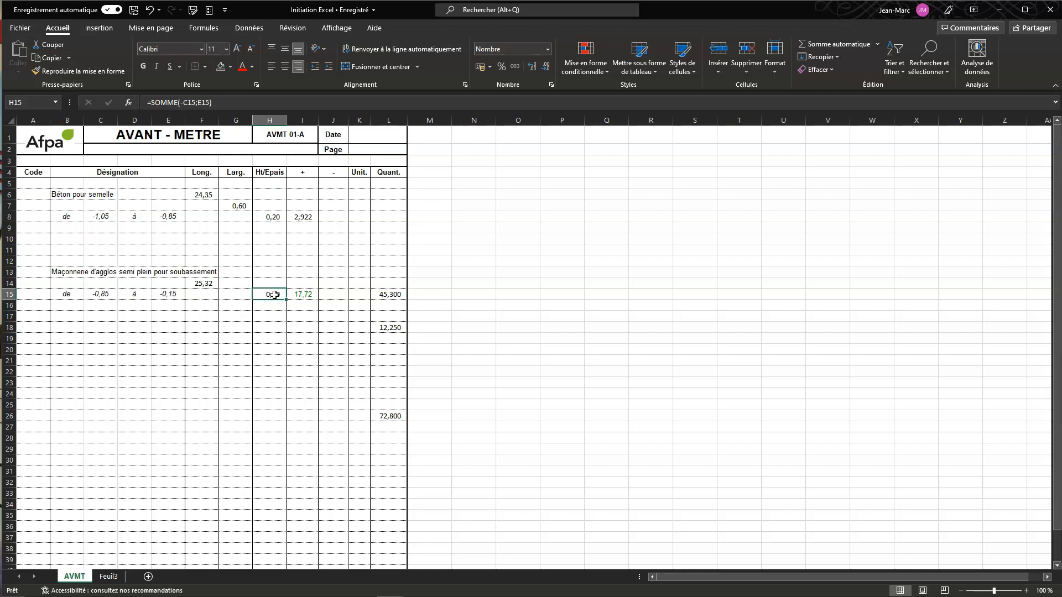
- Open the cell format settings for H15 and review the number, alignment, font, border, fill and protection options
right_click(275, 295)
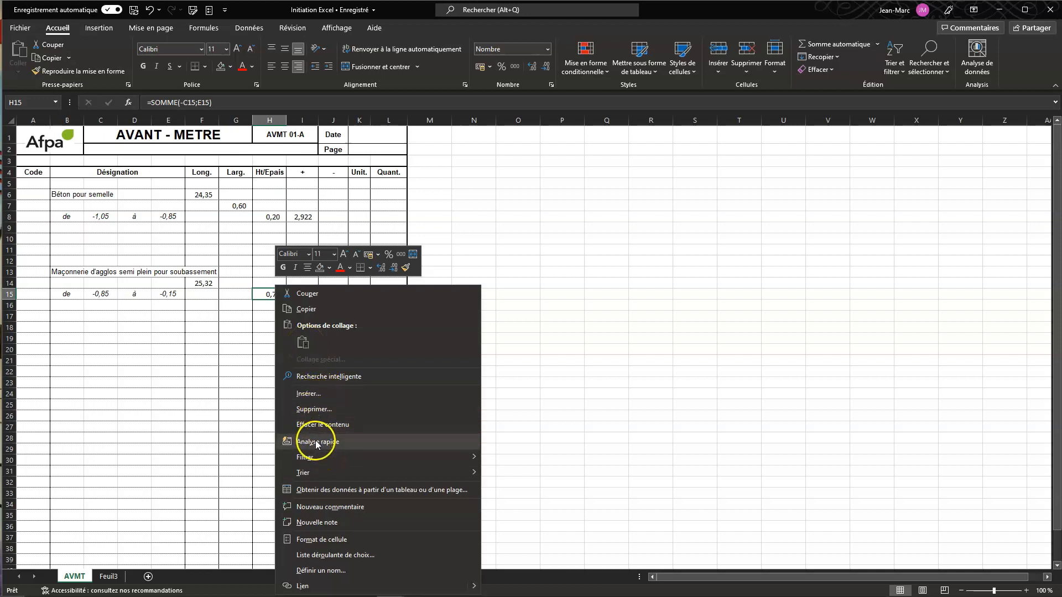
left_click(308, 540)
left_click_drag(304, 343, 614, 166)
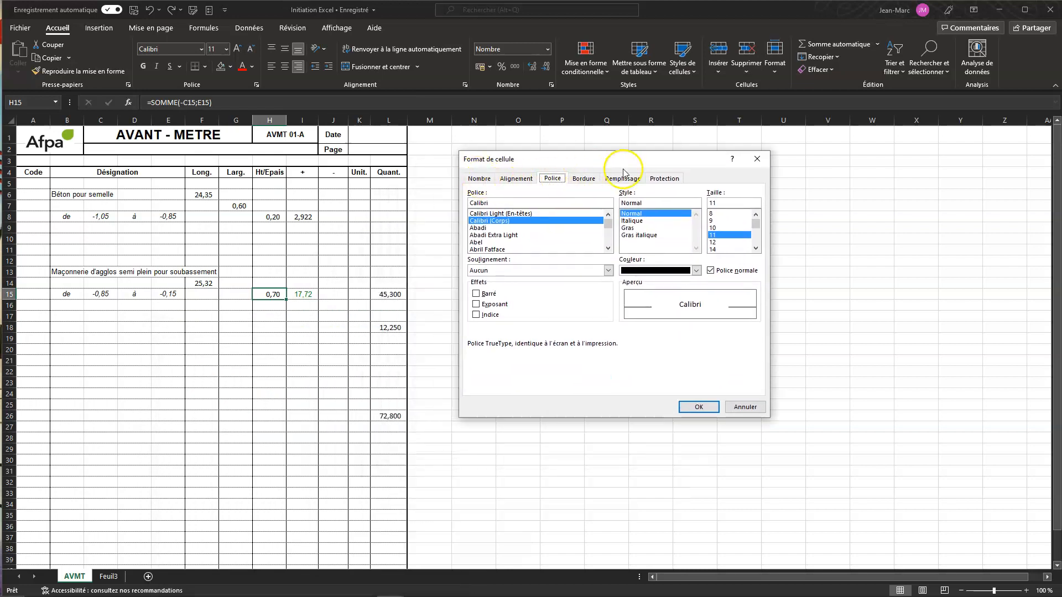
left_click(475, 181)
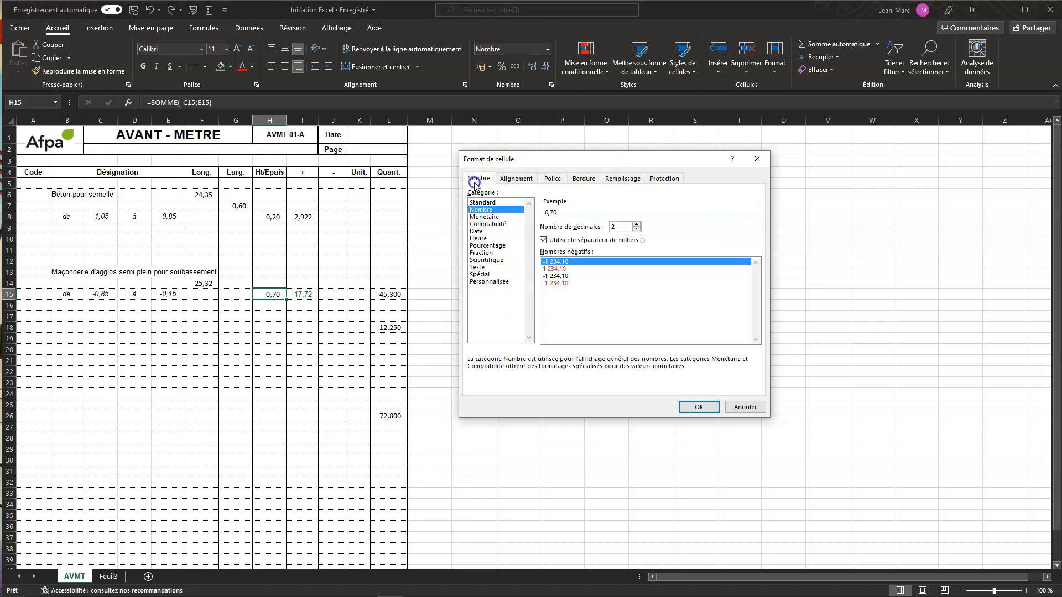
left_click(510, 180)
left_click(552, 182)
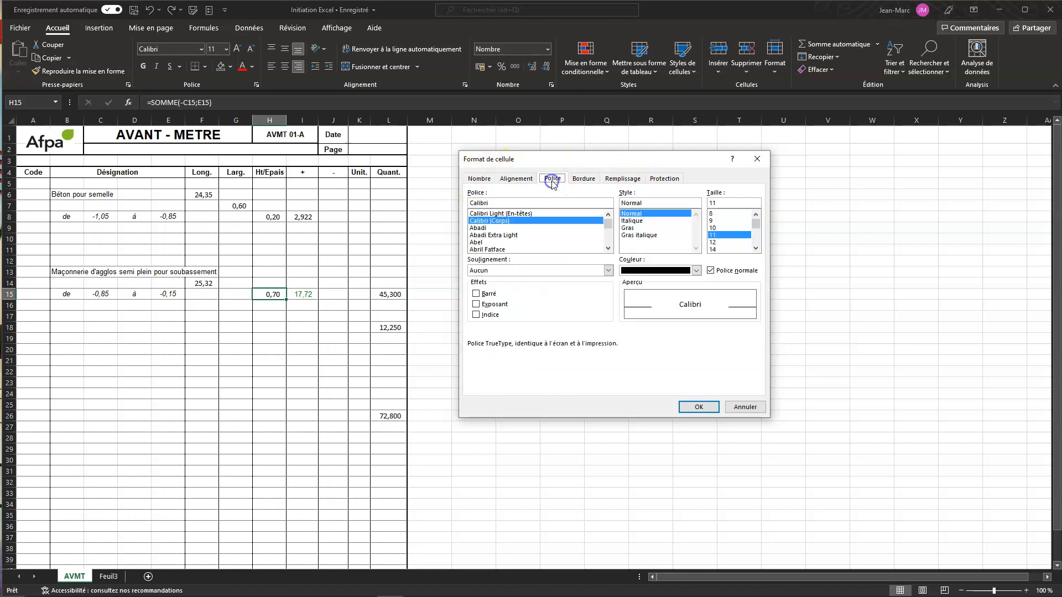
left_click(582, 181)
left_click(629, 180)
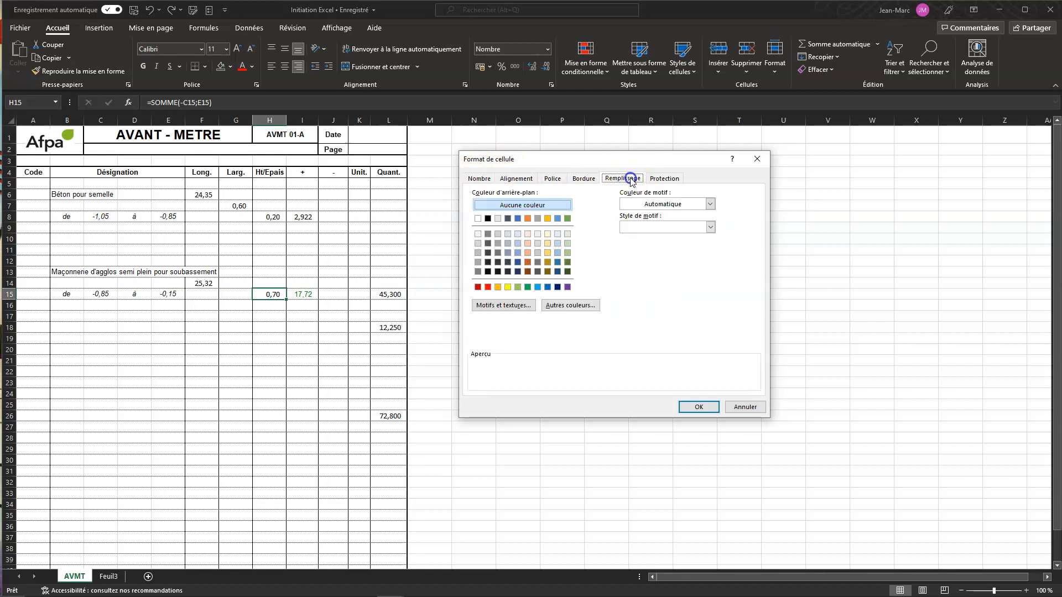
left_click(666, 181)
left_click(479, 179)
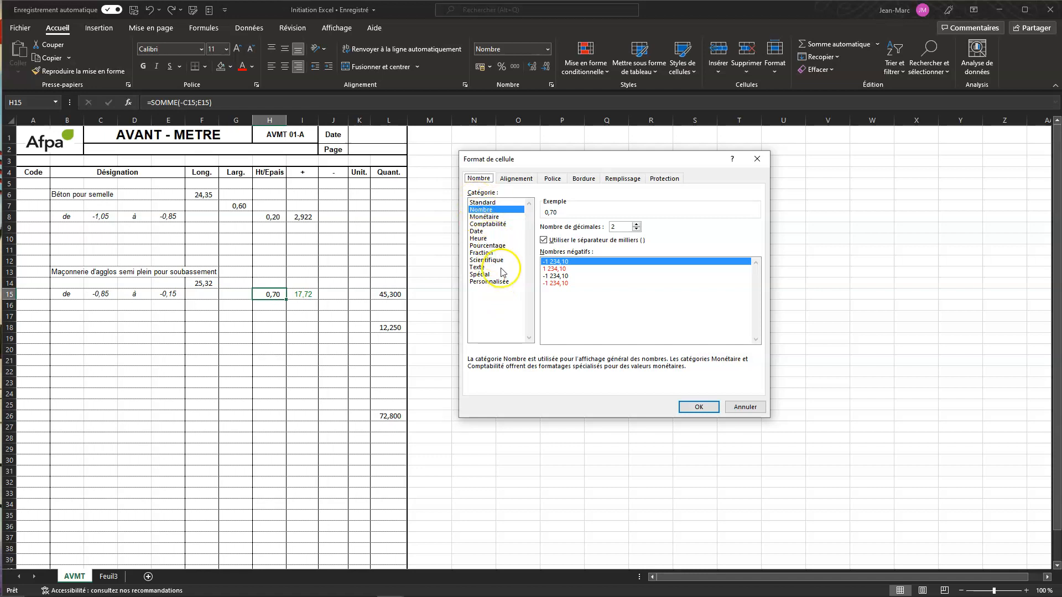
- Preview the Standard, Nombre and Monétaire formats for H15, trying 0 decimals for Nombre and the Aucune symbol for Monétaire
left_click(479, 204)
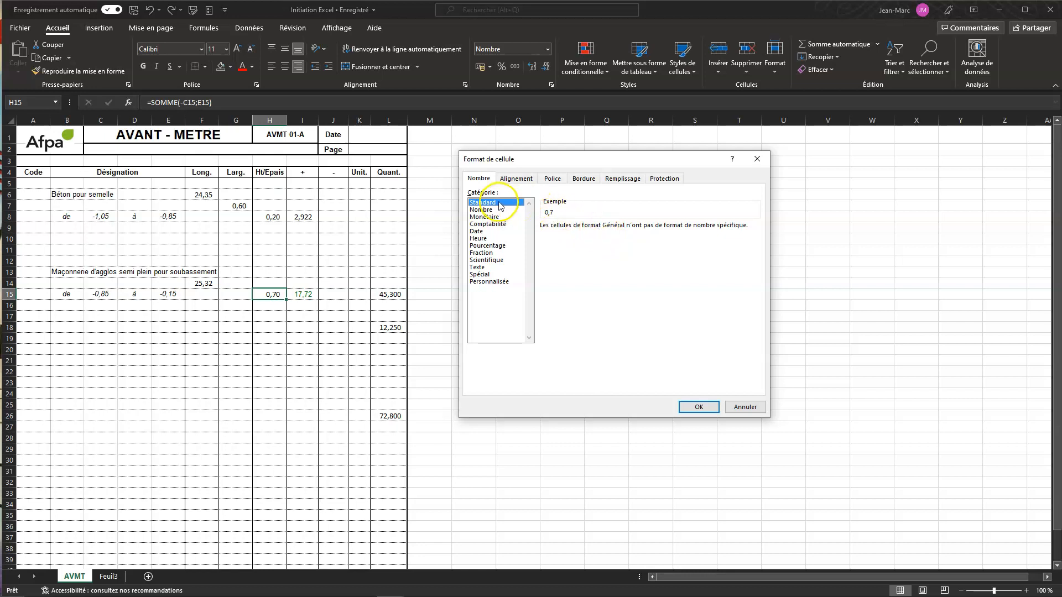
left_click(476, 211)
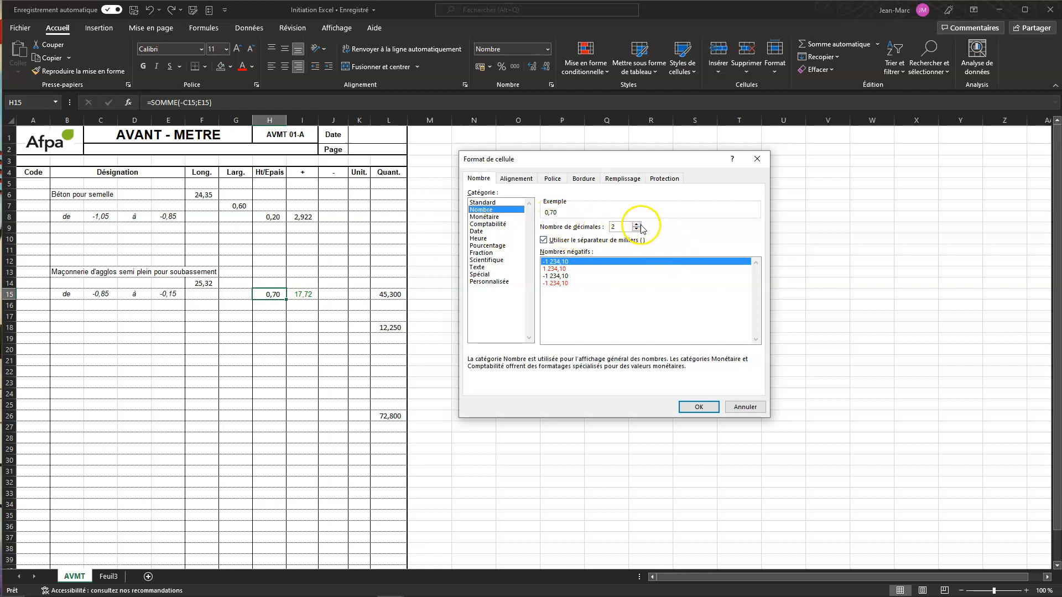
left_click(636, 230)
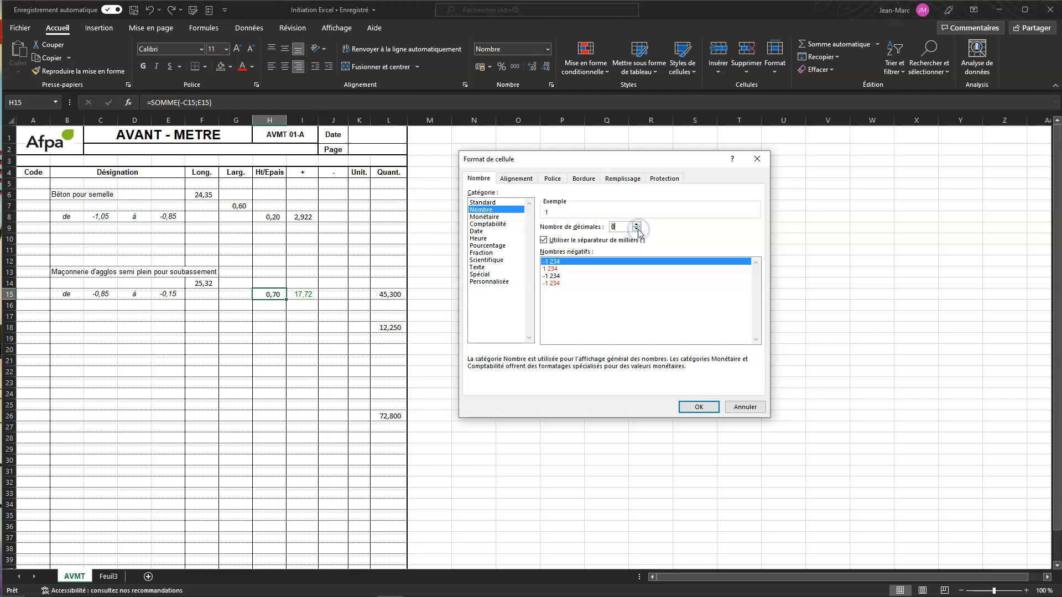
left_click(637, 225)
left_click(497, 218)
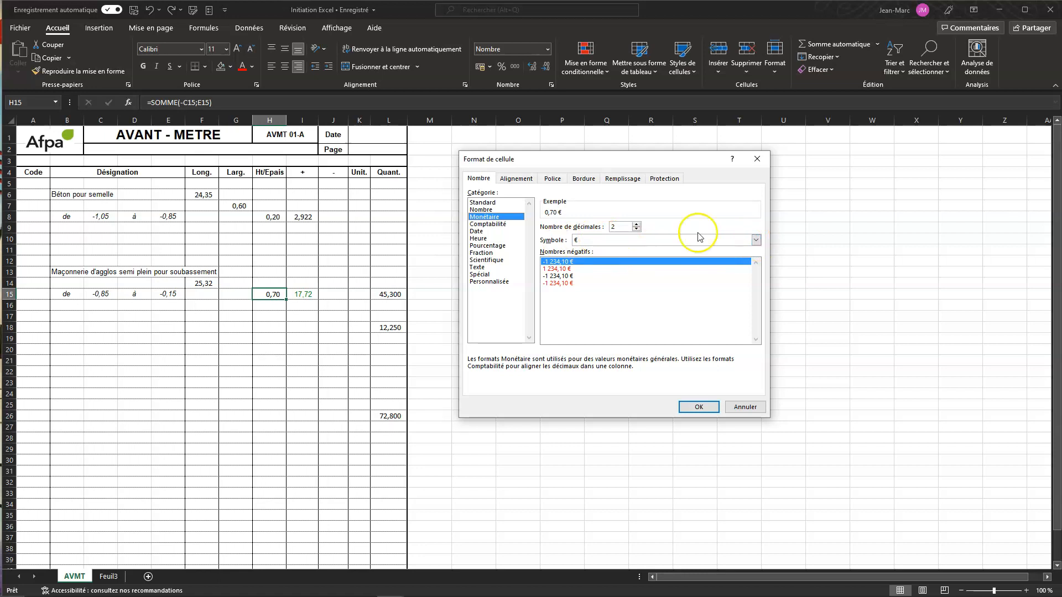
left_click(756, 240)
left_click(594, 250)
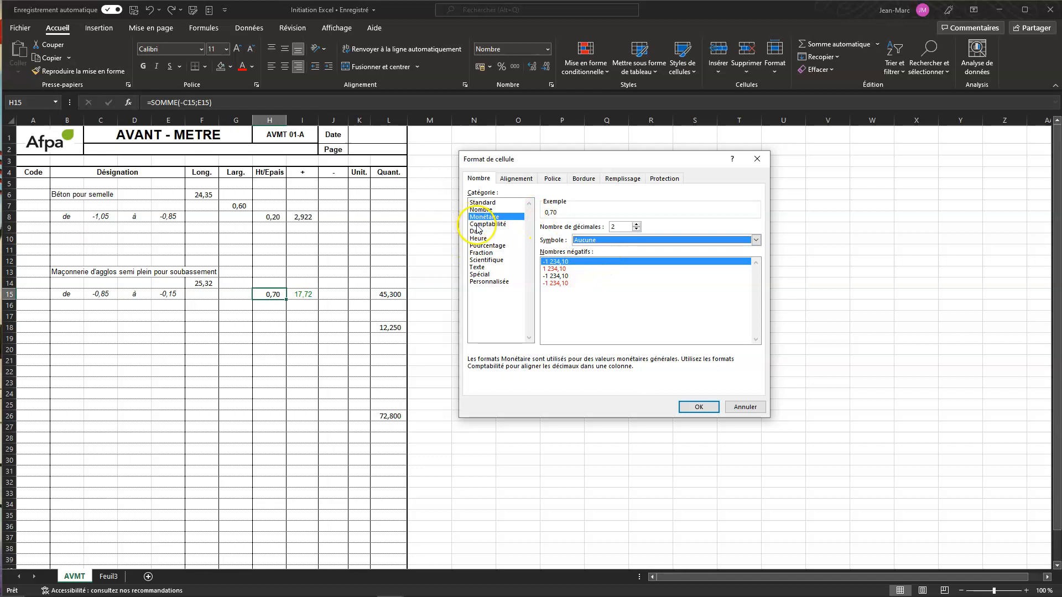
- Preview the Pourcentage, Fraction, Scientifique and Texte formats for H15, and leave the format settings without applying anything
left_click(479, 246)
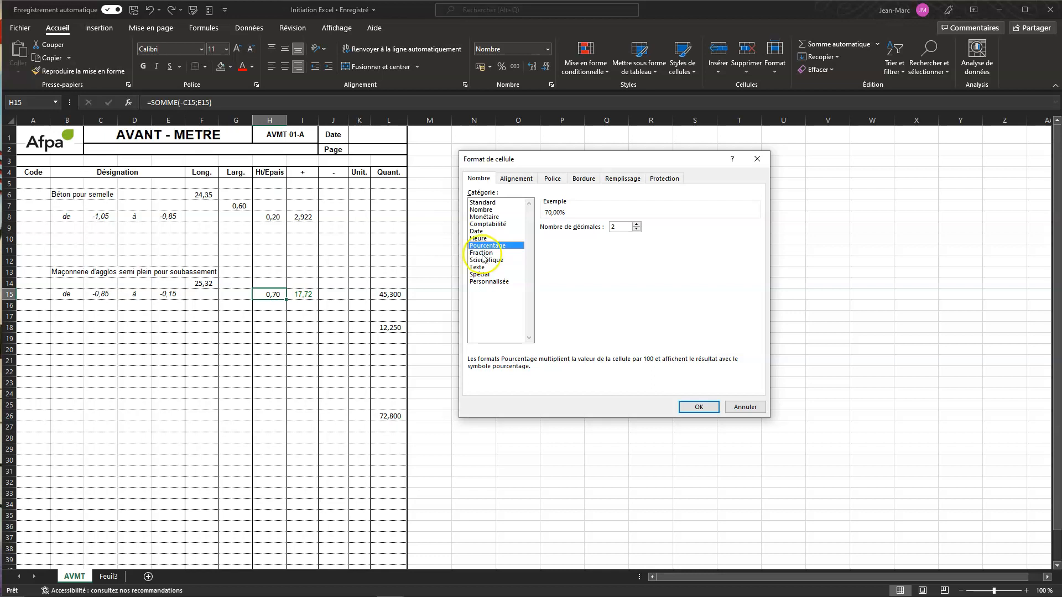
left_click(482, 253)
left_click(483, 260)
left_click(484, 268)
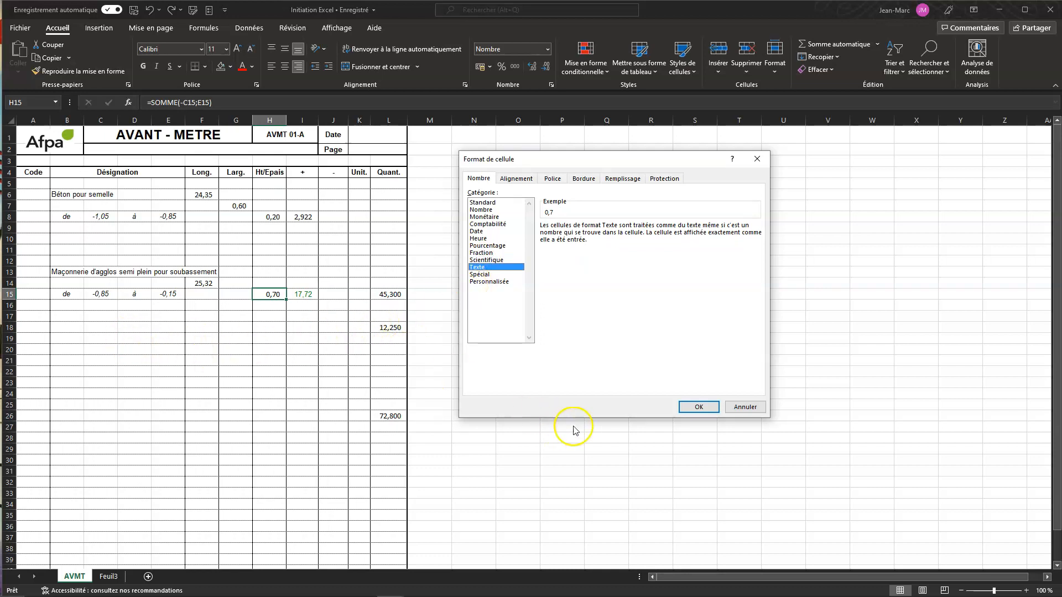
left_click(745, 407)
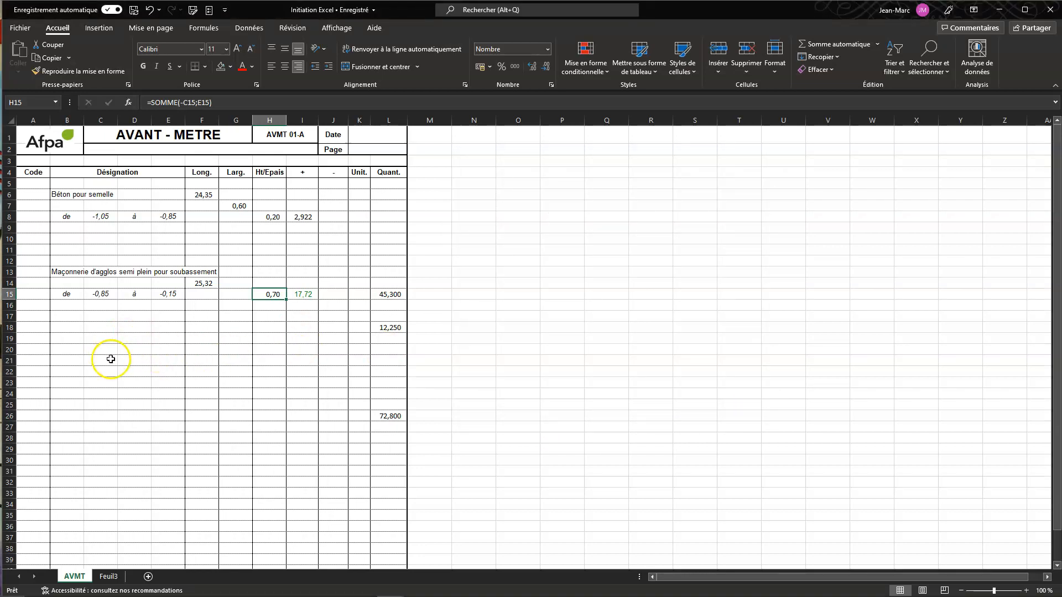
- Set the number format of cell C20 to Texte
left_click(94, 351)
right_click(94, 350)
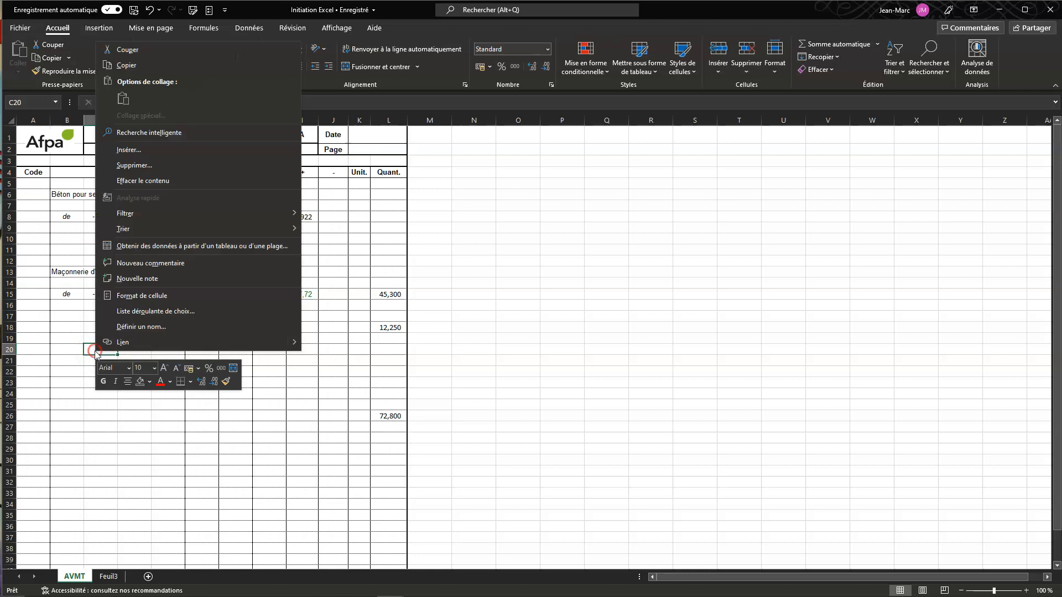
left_click(131, 297)
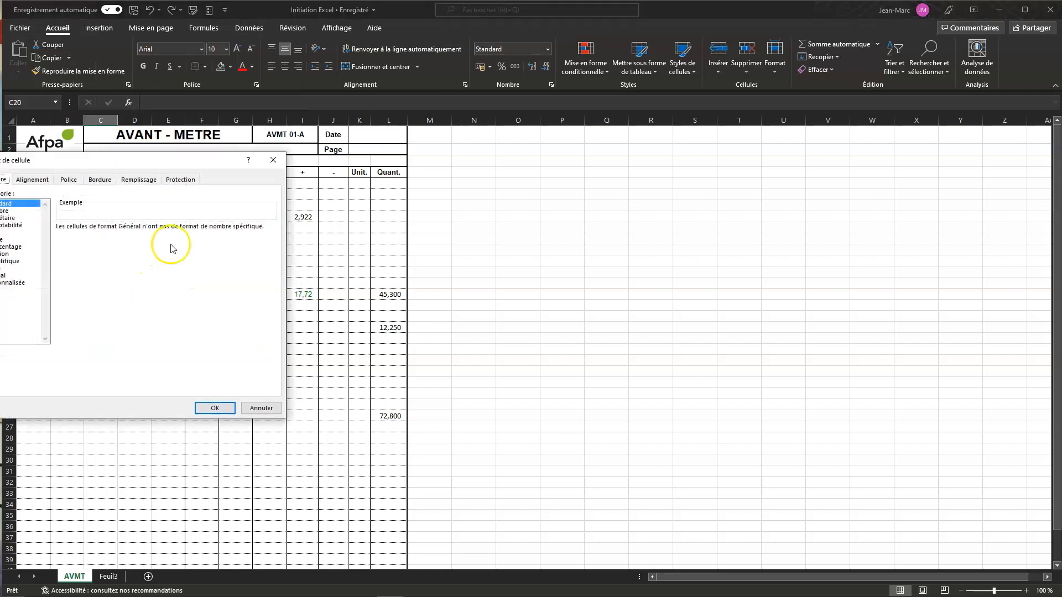
left_click_drag(209, 168, 636, 138)
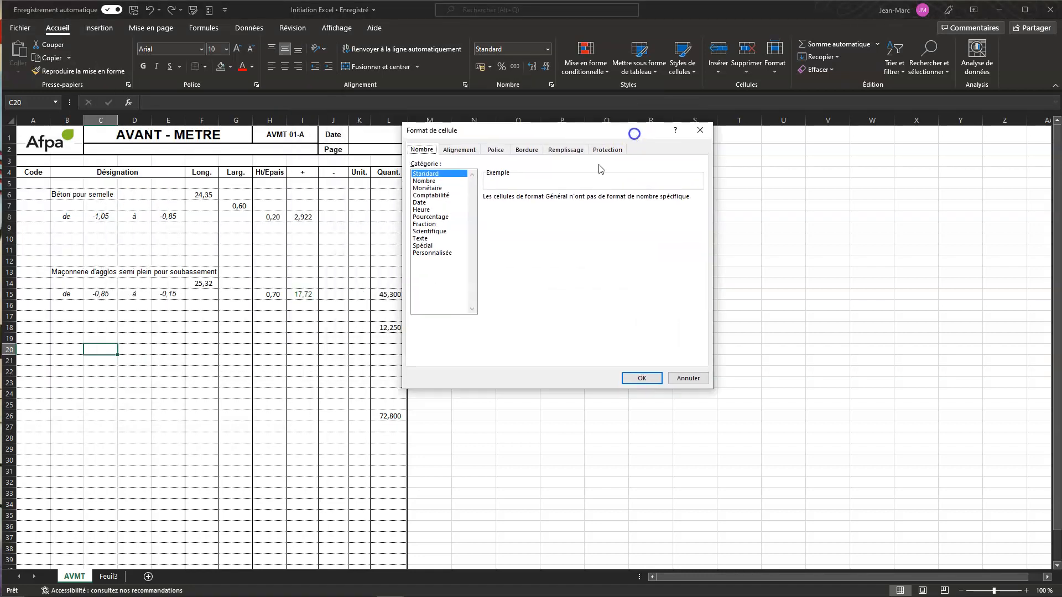
left_click(421, 238)
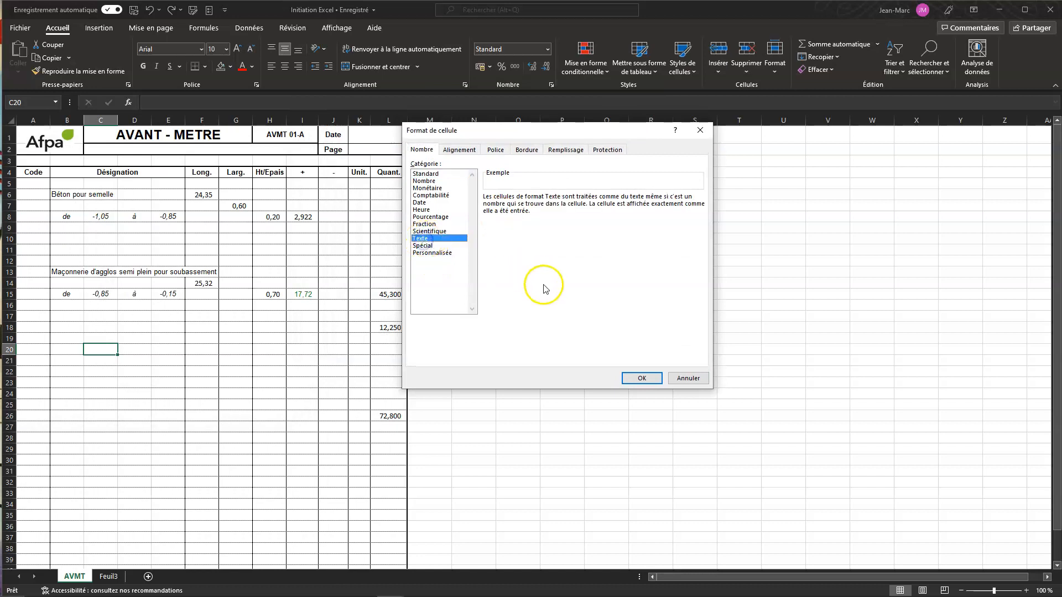
left_click(643, 379)
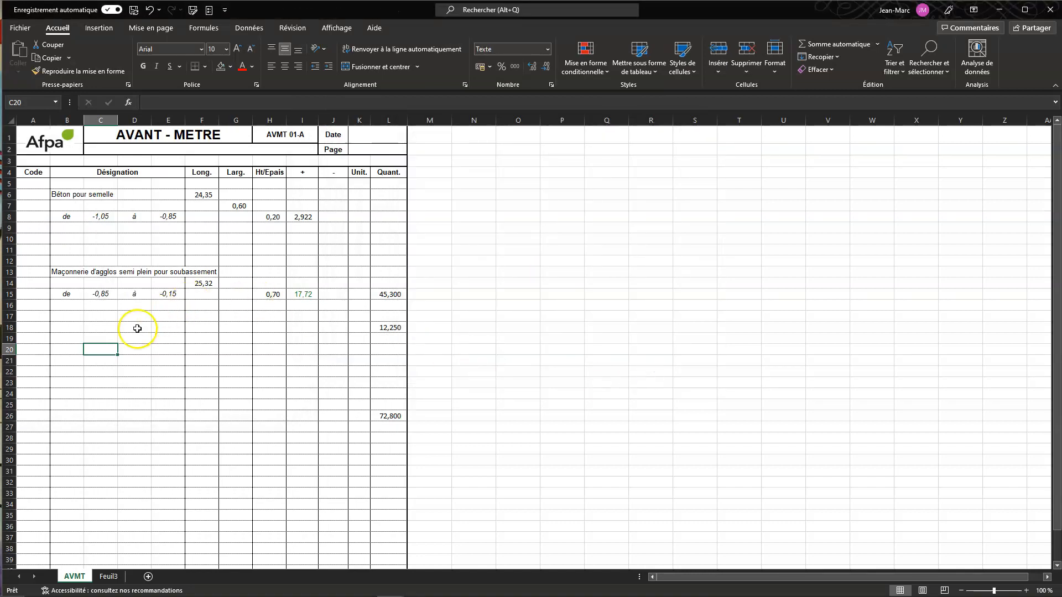
- Enter 0,35 as text in cell C20
left_click(90, 351)
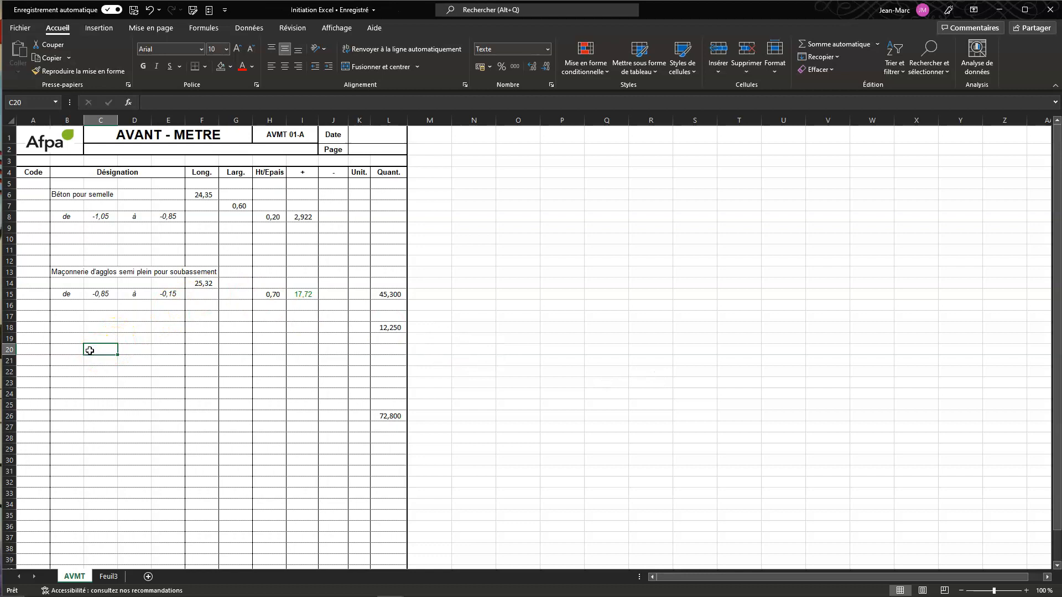
type("0,35")
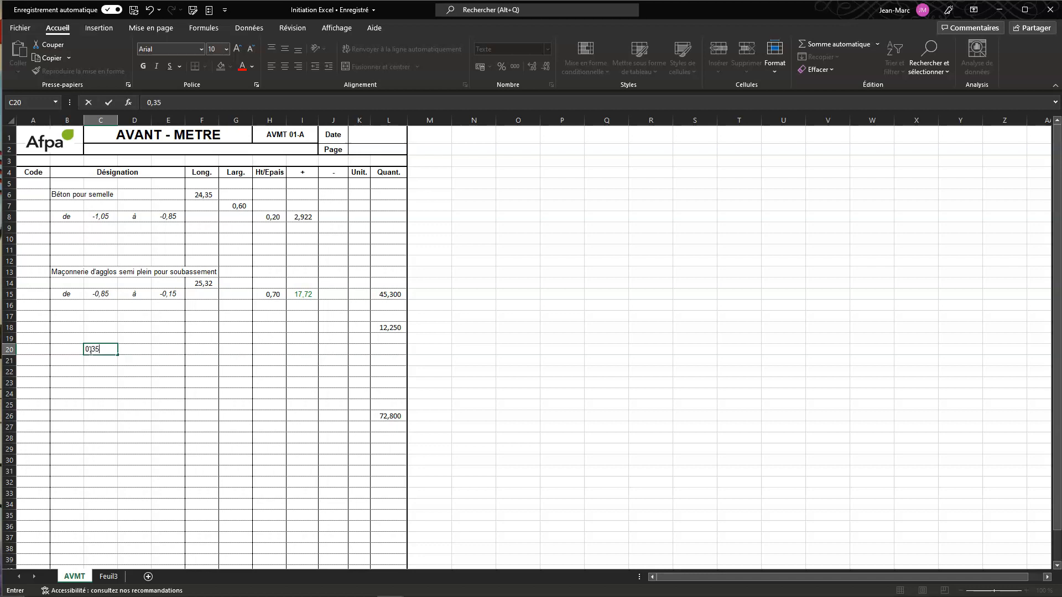
key("Return")
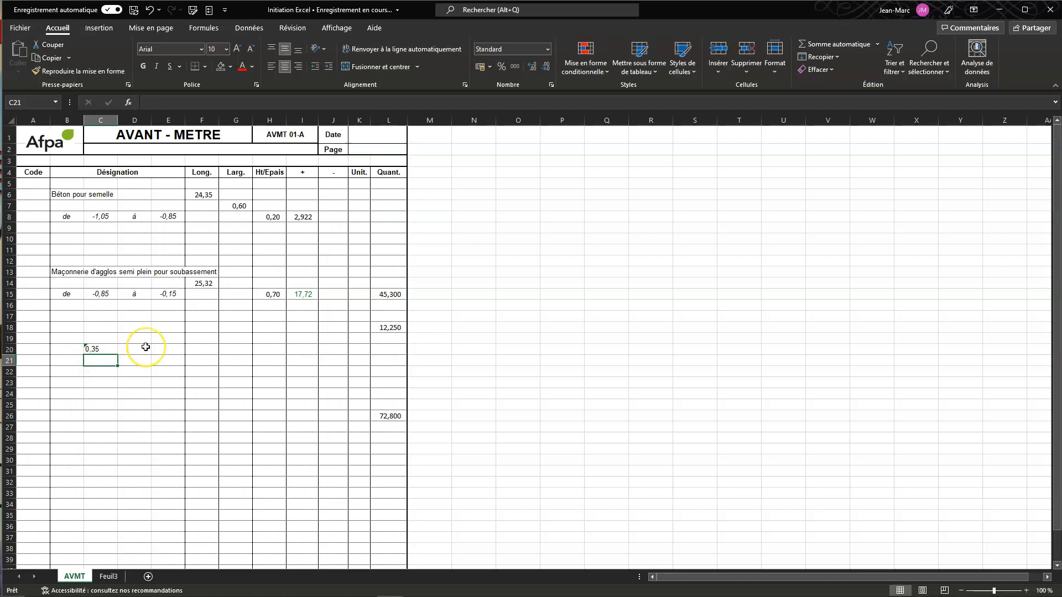
- Replace the entry in cell C20 with 0-3-5-2, and clear the cell's contents
left_click(91, 349)
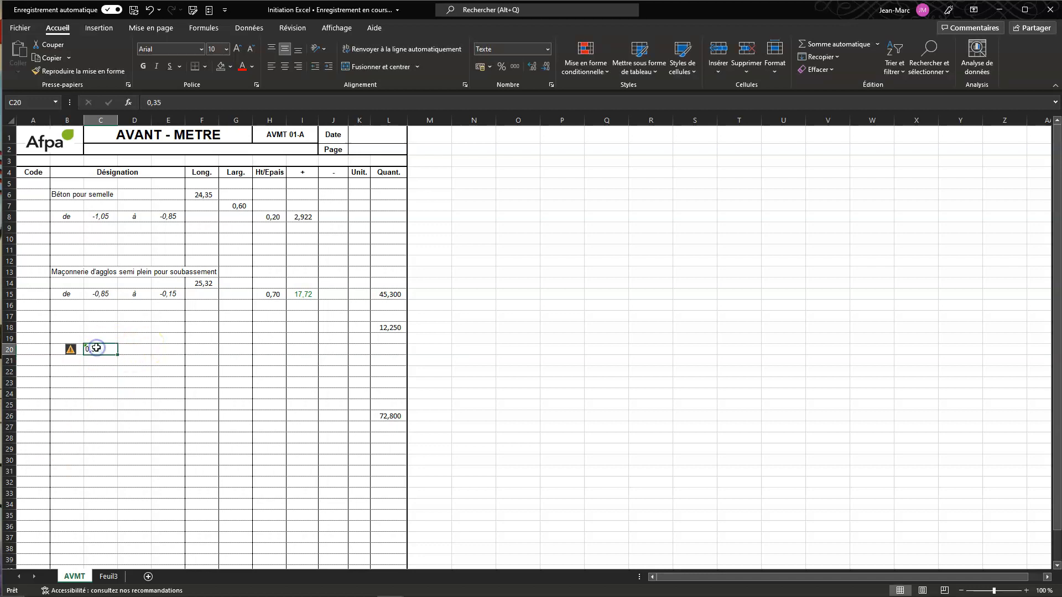
type("0")
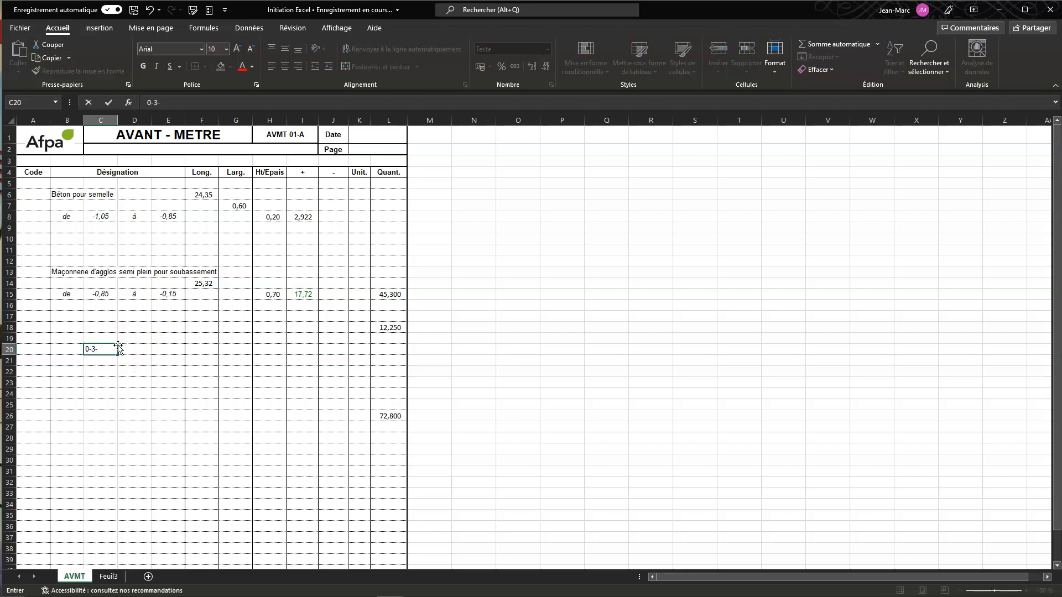
key("Return")
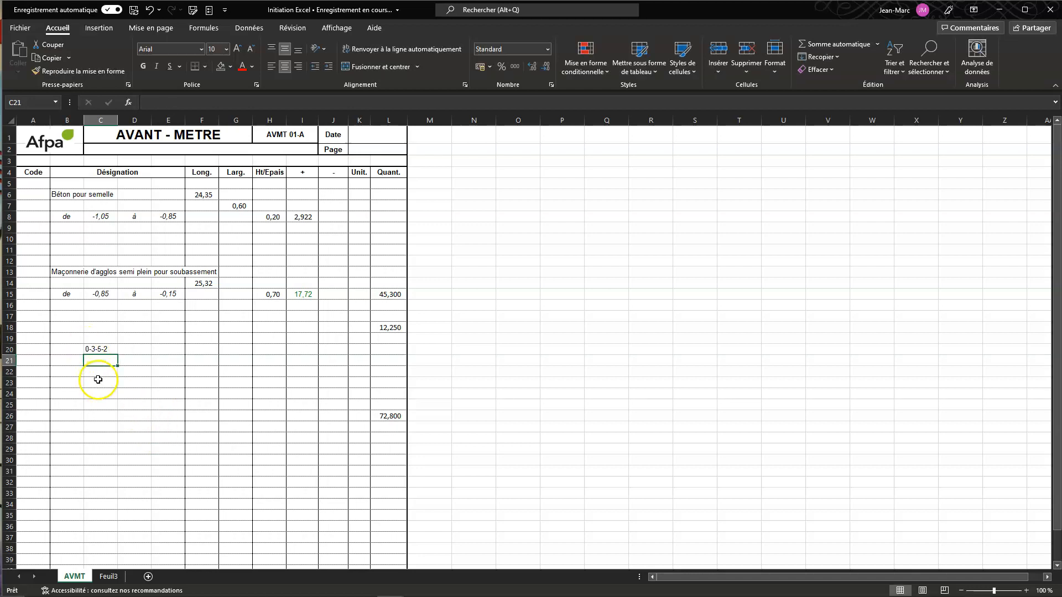
left_click(95, 349)
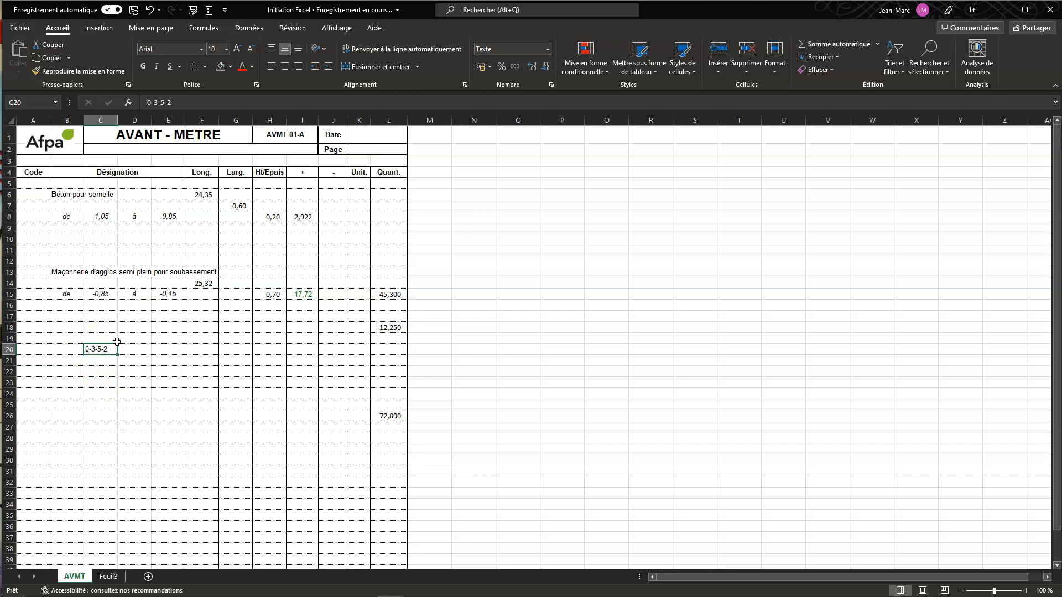
key("Return")
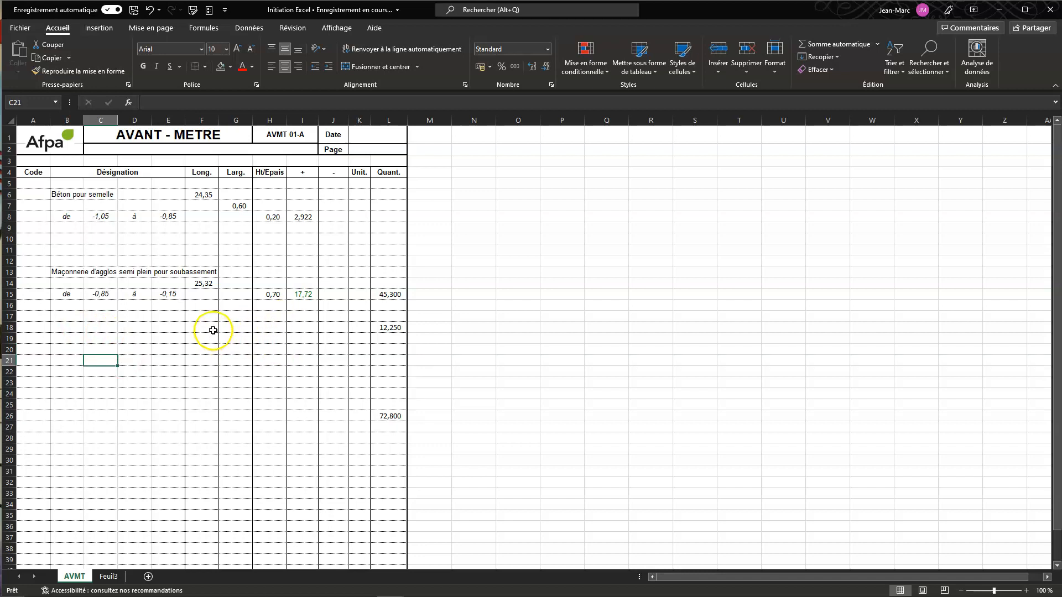
- Centre the masonry length in cell F14 horizontally
left_click(202, 283)
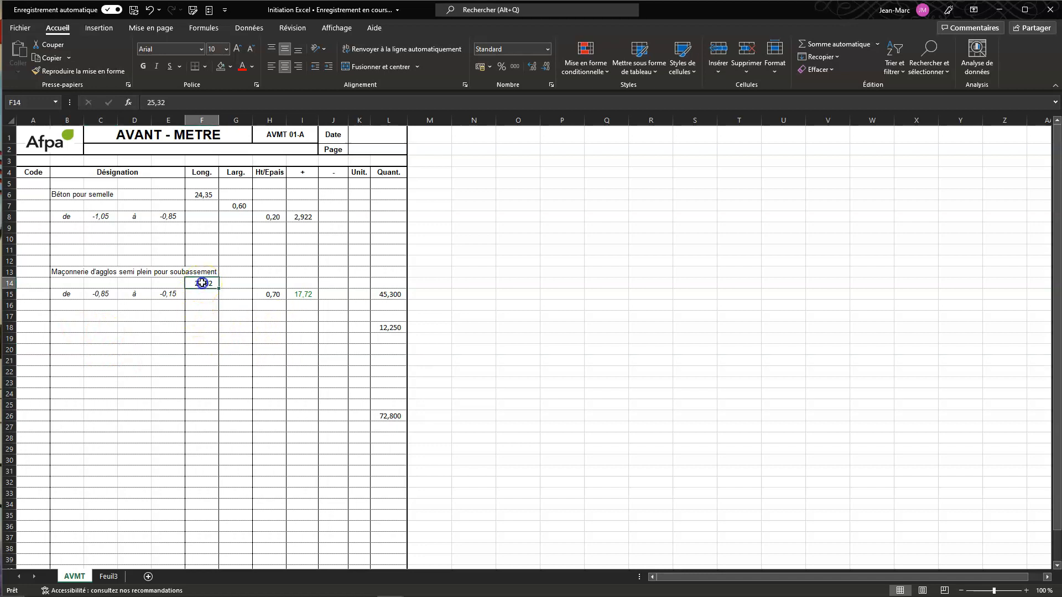
left_click(143, 67)
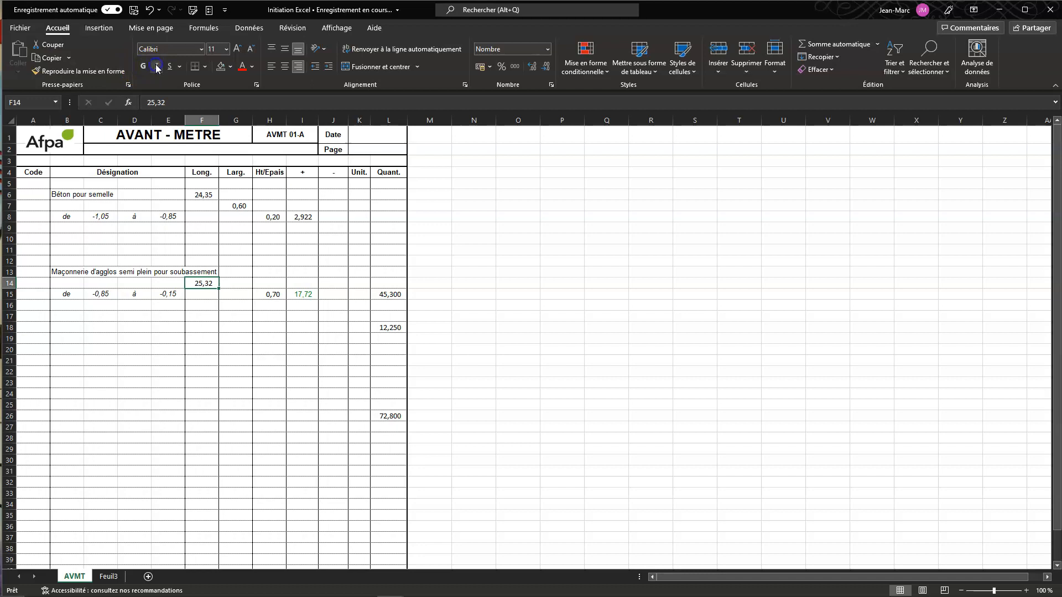
left_click(169, 66)
left_click(270, 69)
left_click(298, 68)
left_click(284, 67)
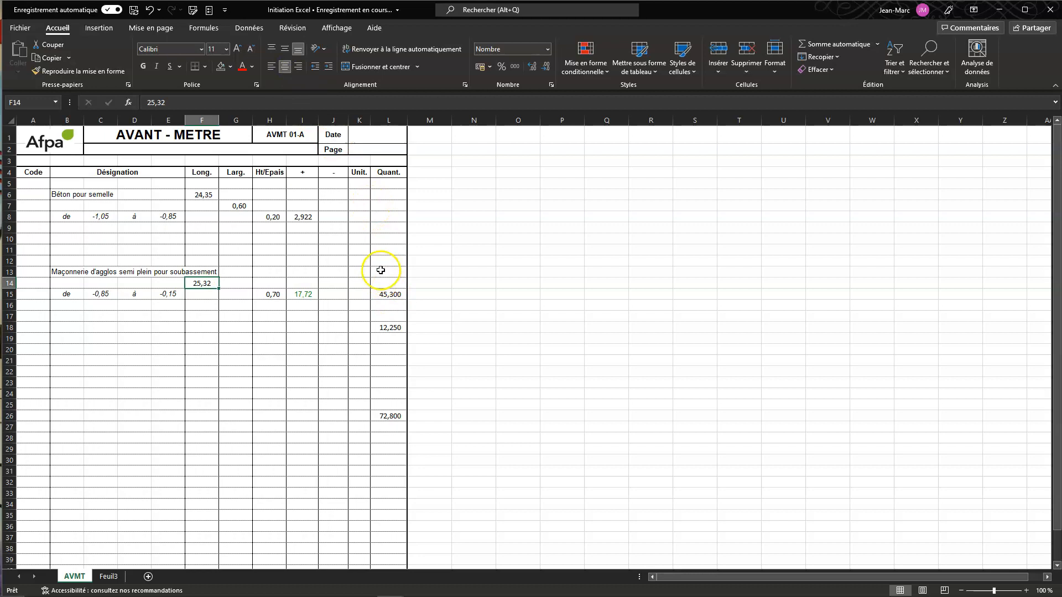
scroll(384, 273, "down", 1)
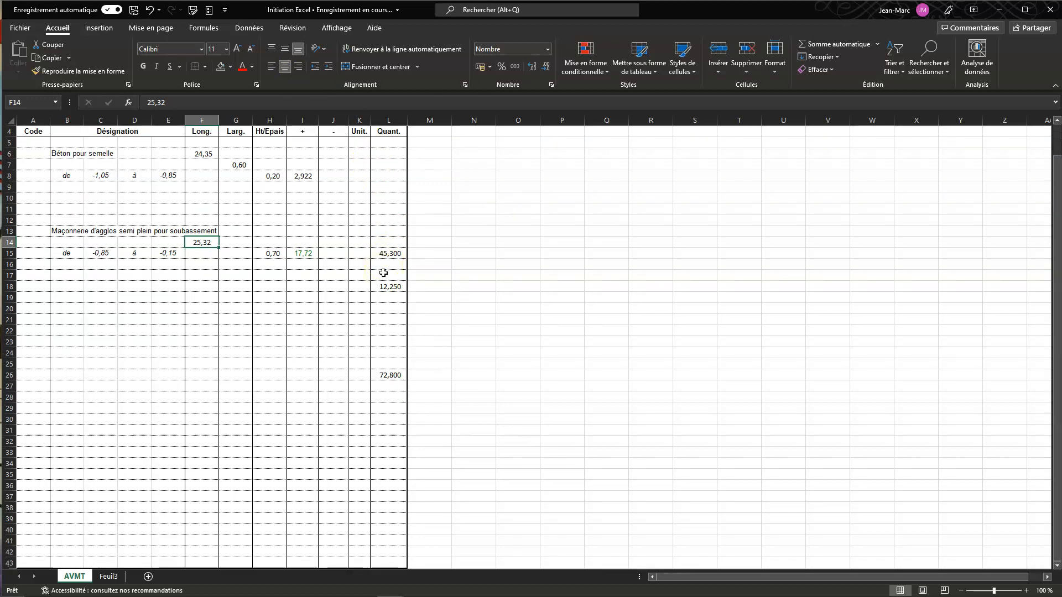
scroll(384, 273, "down", 1)
scroll(374, 277, "up", 2)
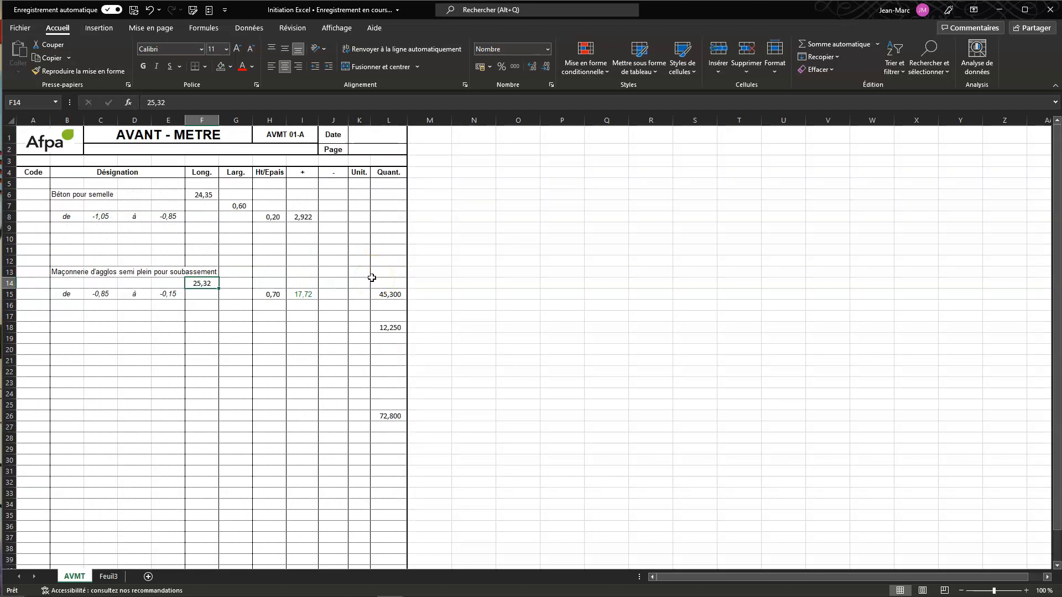
- Apply the Nombre format with 2 decimals and a thousands separator to cell G17
right_click(231, 315)
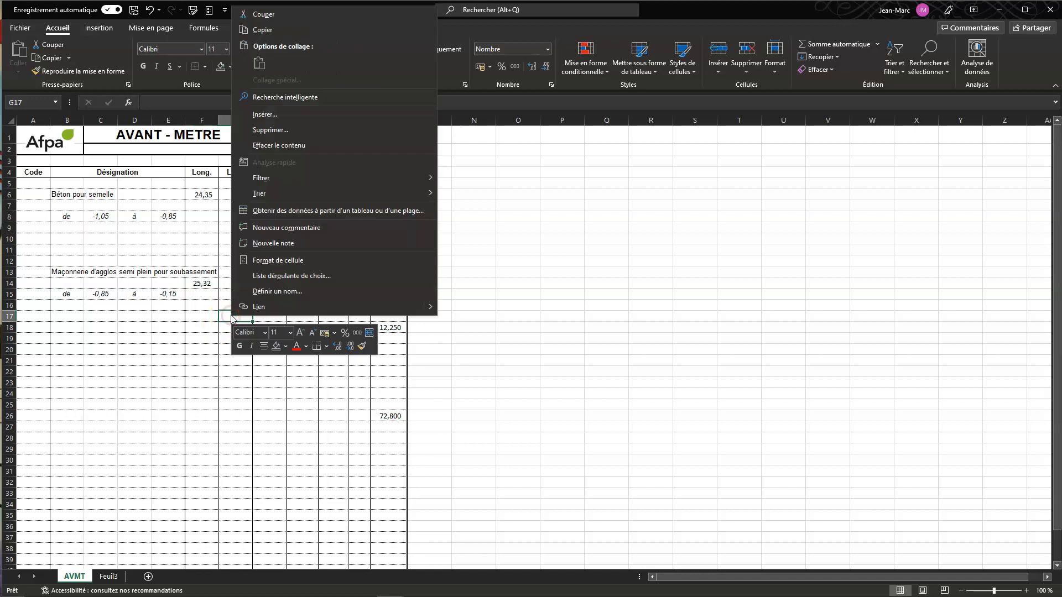
left_click(256, 261)
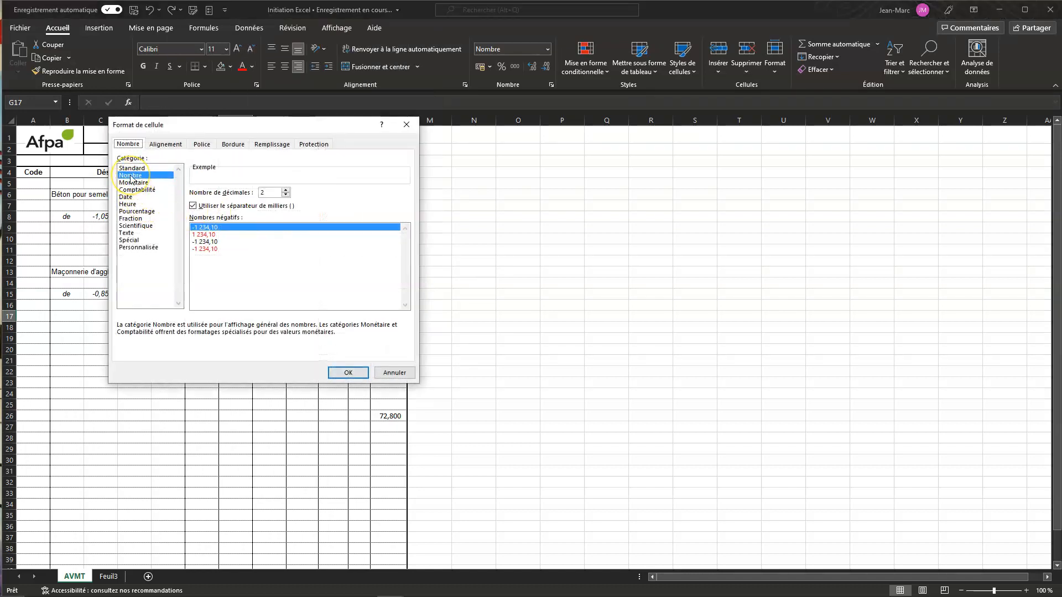
left_click(349, 374)
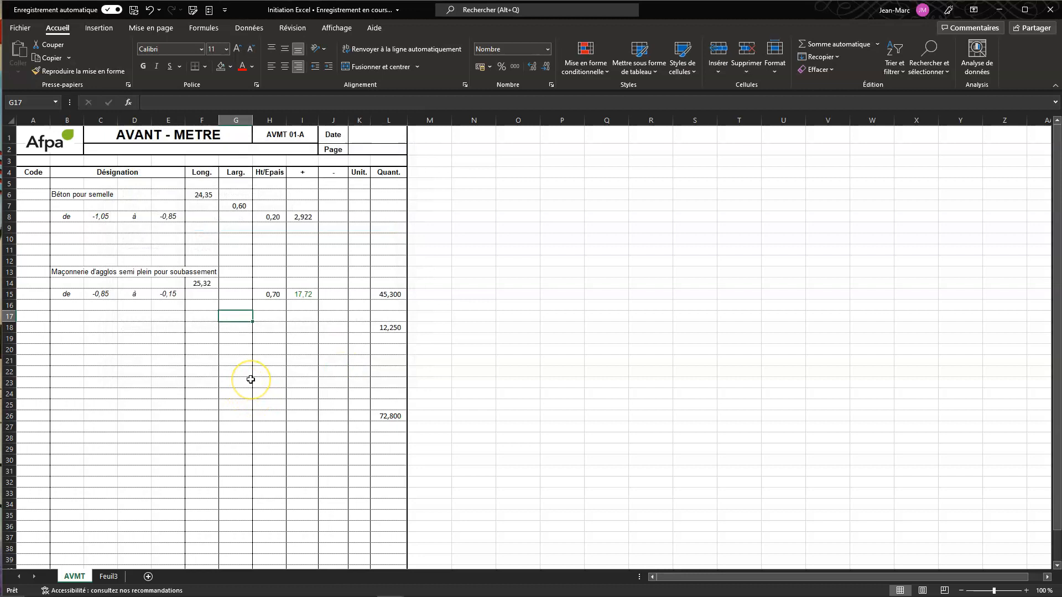
- Clear the values in cells L15, L18 and L26 of the Quant. column
scroll(250, 380, "down", 4)
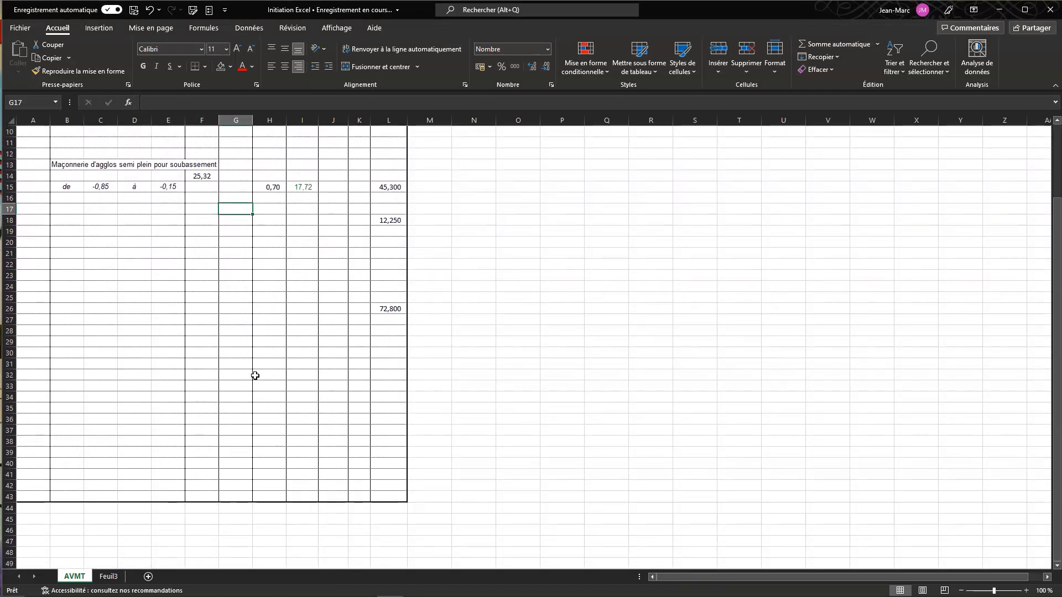
scroll(254, 375, "up", 2)
scroll(392, 168, "up", 2)
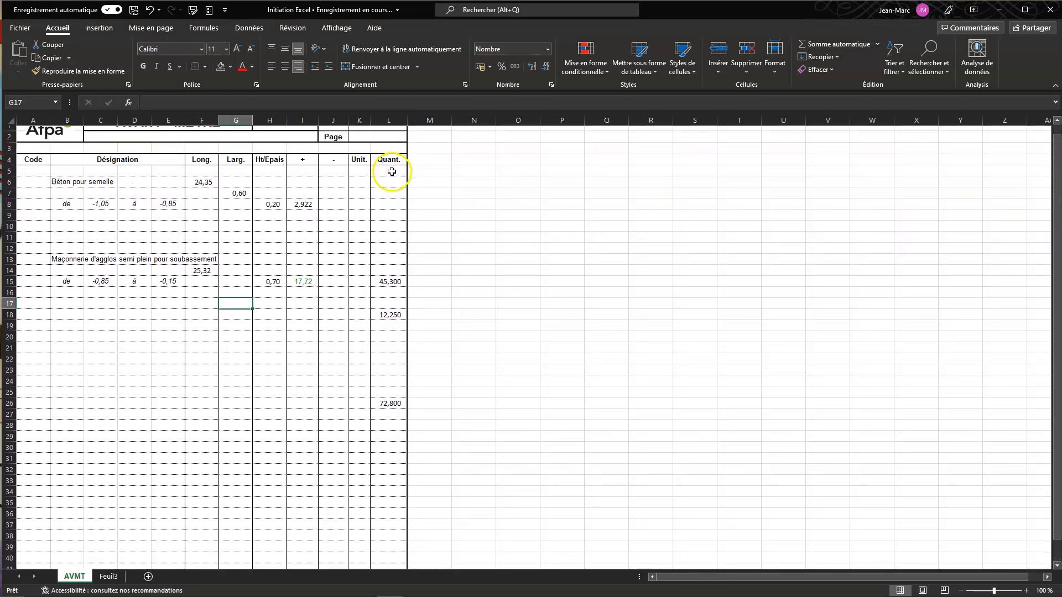
scroll(392, 177, "down", 1)
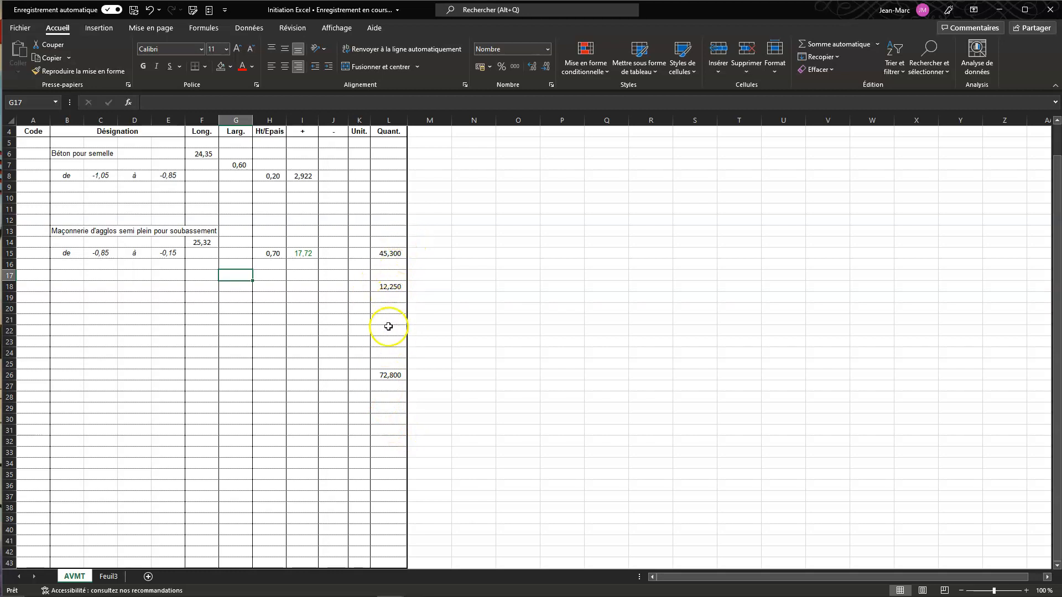
left_click(389, 255)
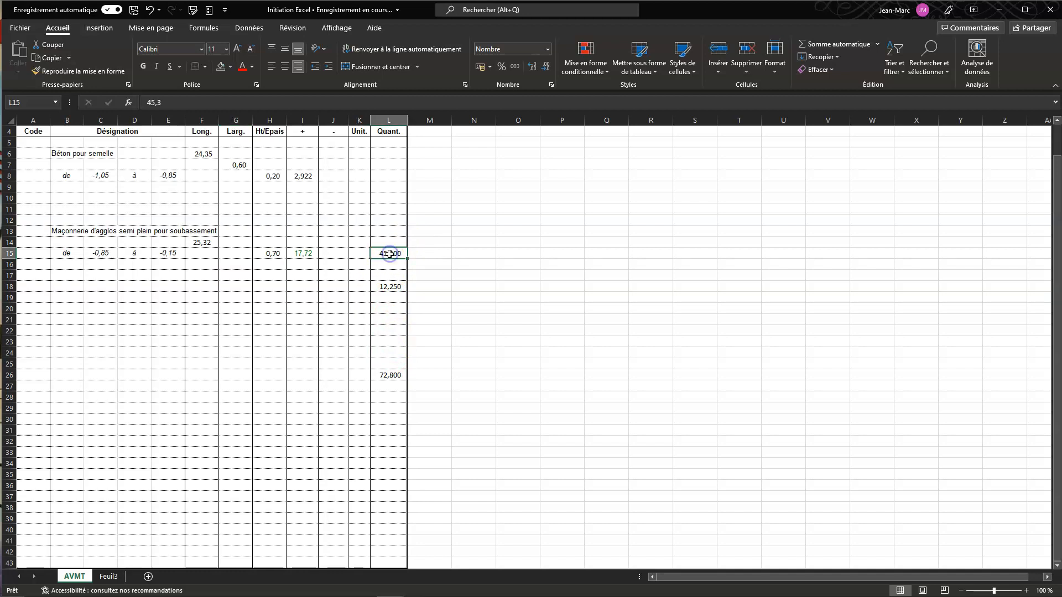
key("Delete")
key("Down")
key("Down")
key("Down")
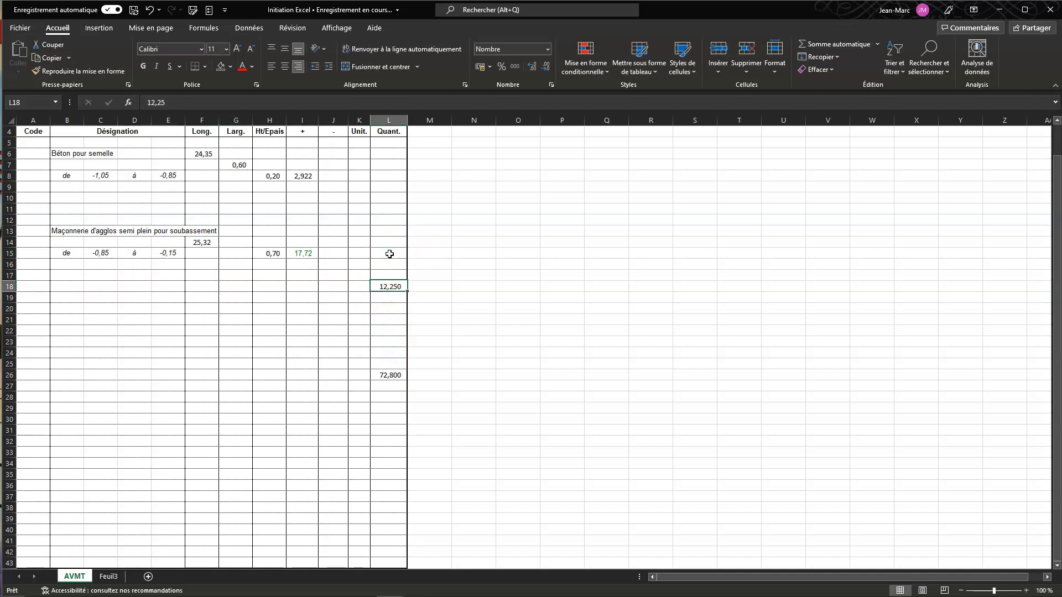
key("Delete")
key("Down")
key("Down")
key("Down")
key("Down")
key("Down")
key("Down")
key("Down")
key("Down")
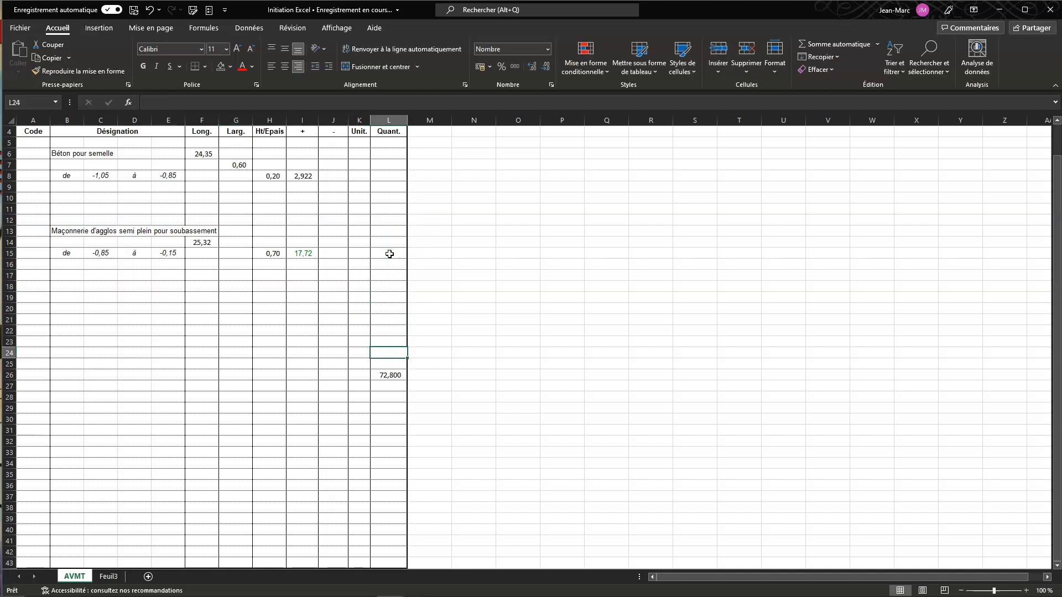
key("Delete")
key("Down")
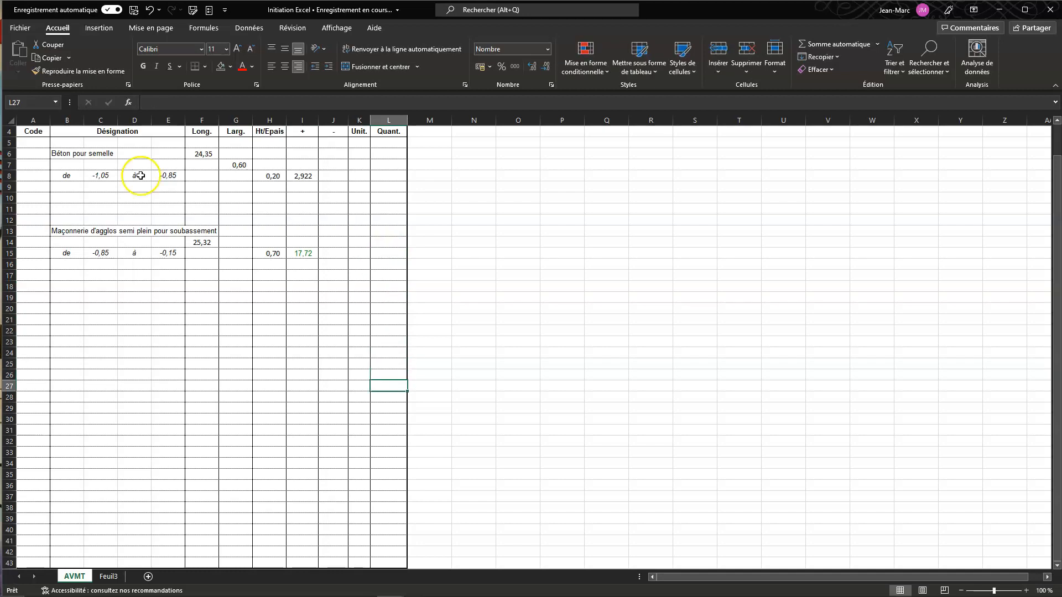
- Enter 14,5 in cell I17 and 32,84 in cell I19 of the + column
left_click(300, 277)
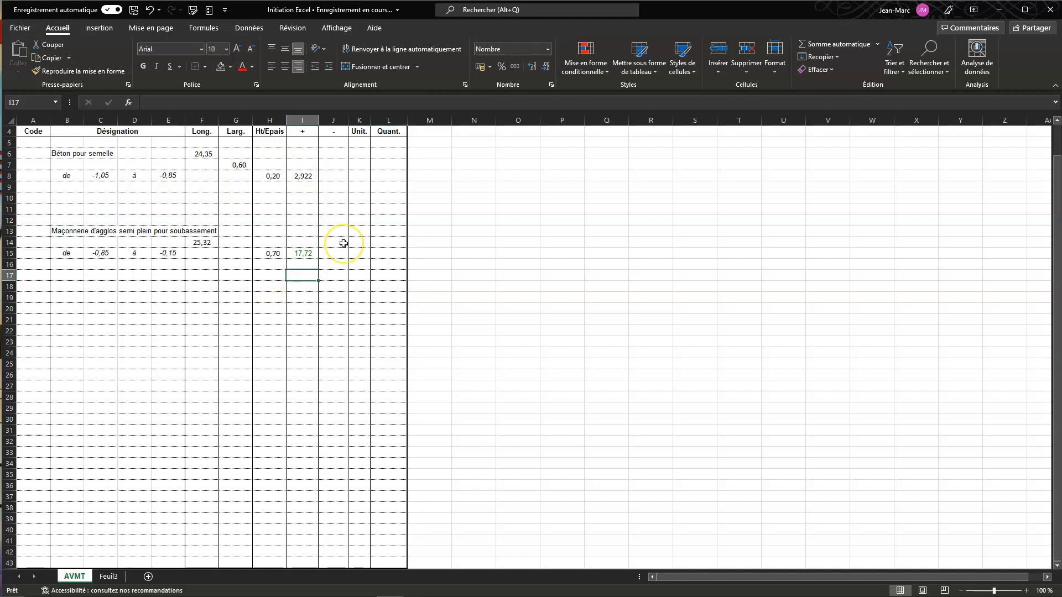
type("14,5")
key("Return")
key("Return")
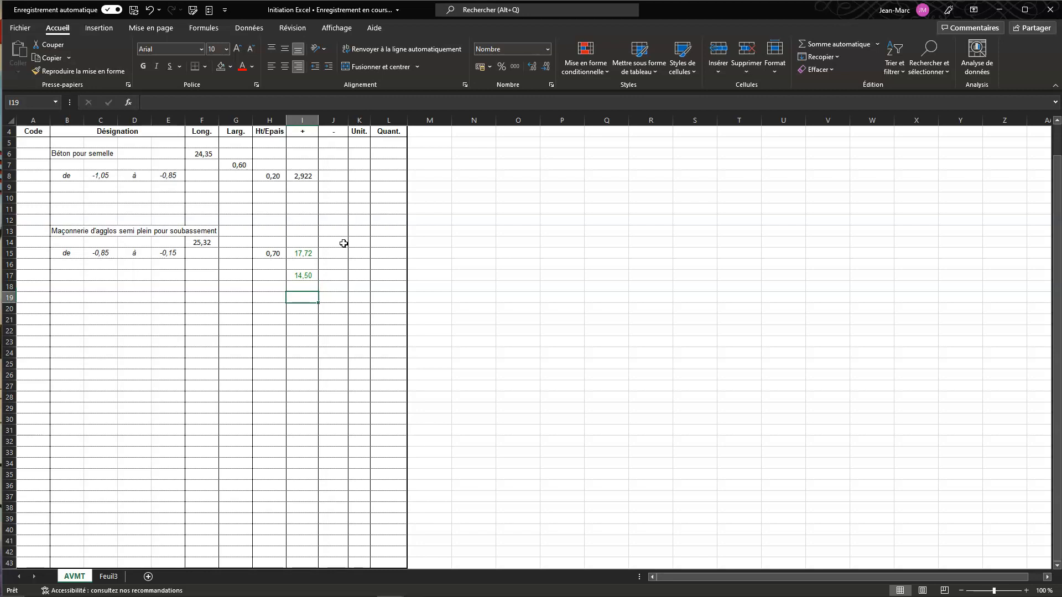
type("32,8")
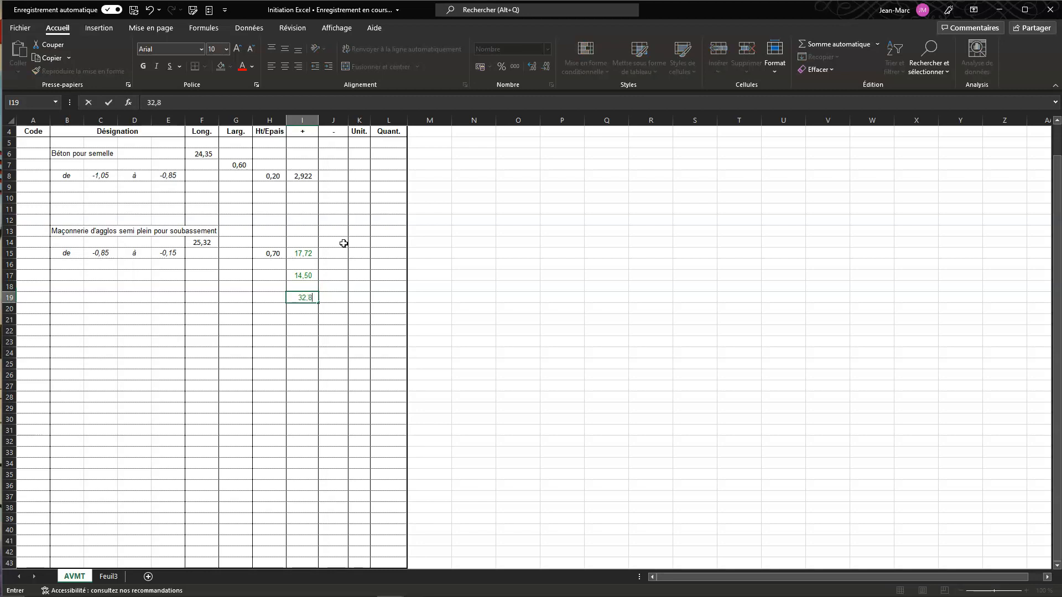
type("4")
key("Return")
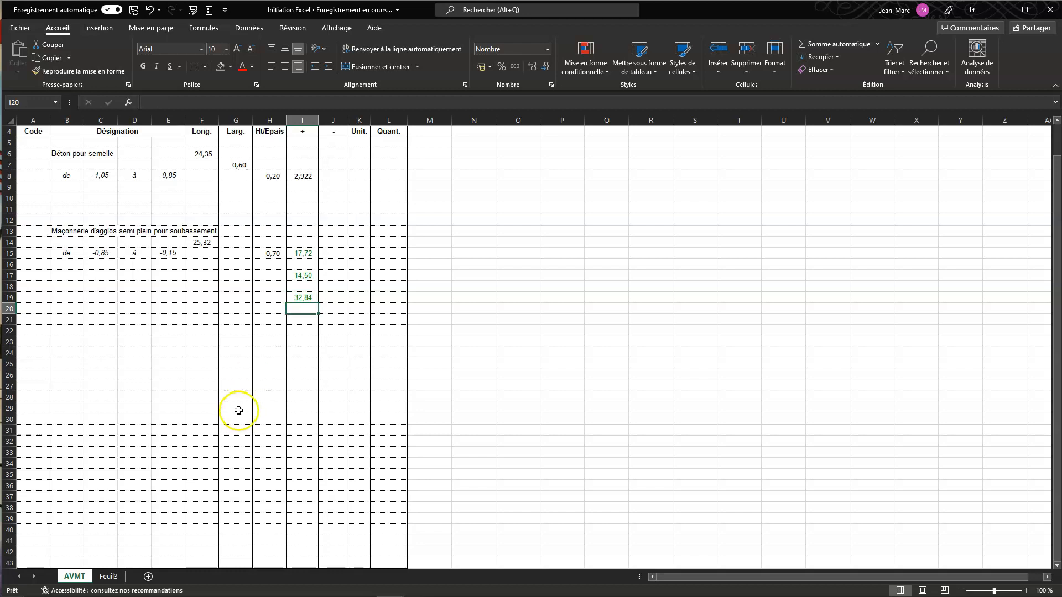
- Apply a thicker solid top border to cell I20, directly below the masonry values
right_click(305, 308)
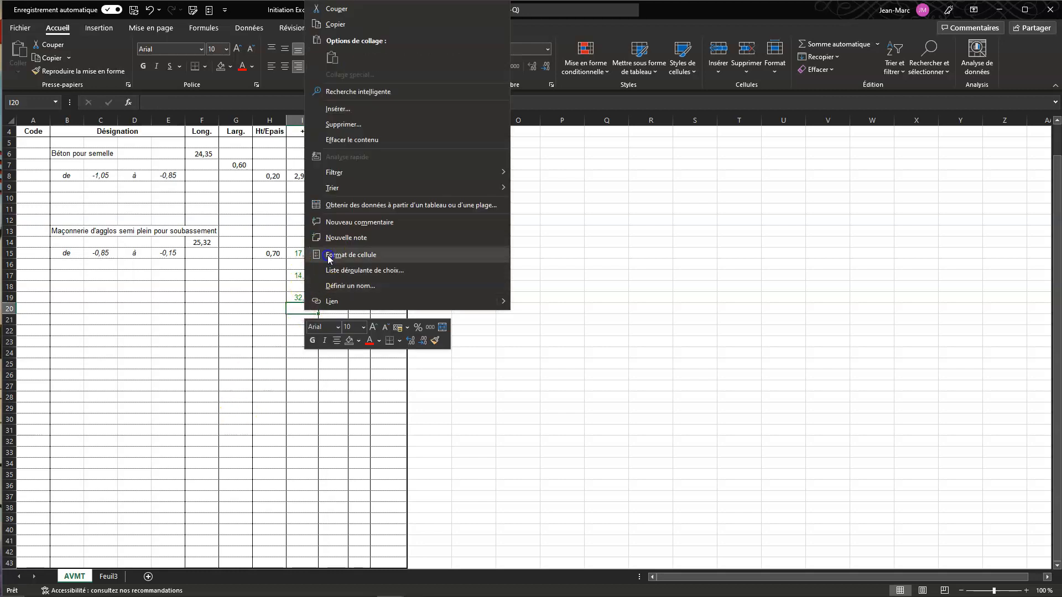
left_click(324, 262)
left_click_drag(310, 122, 551, 84)
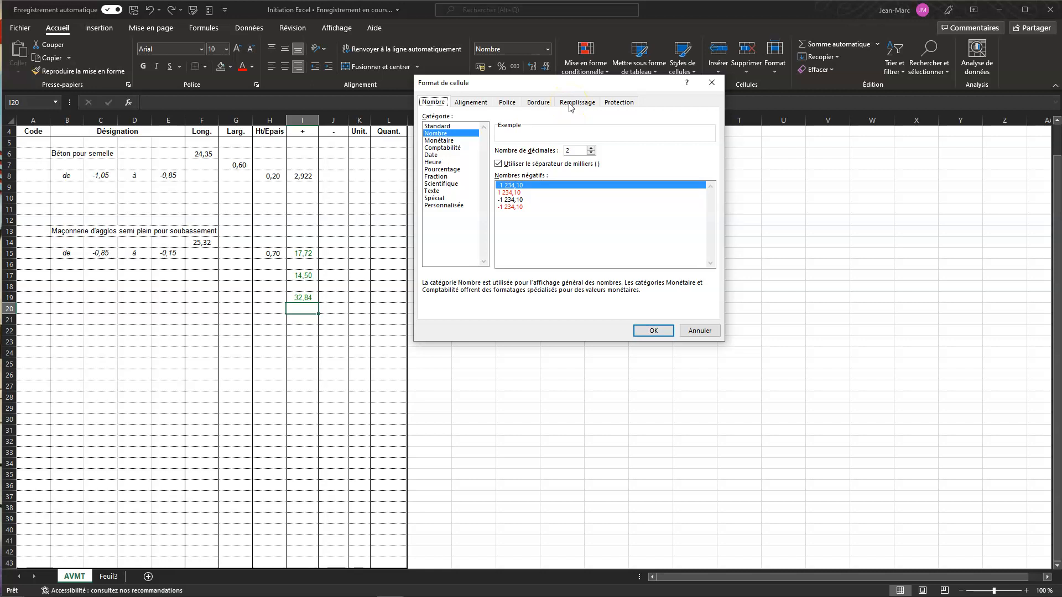
left_click(540, 104)
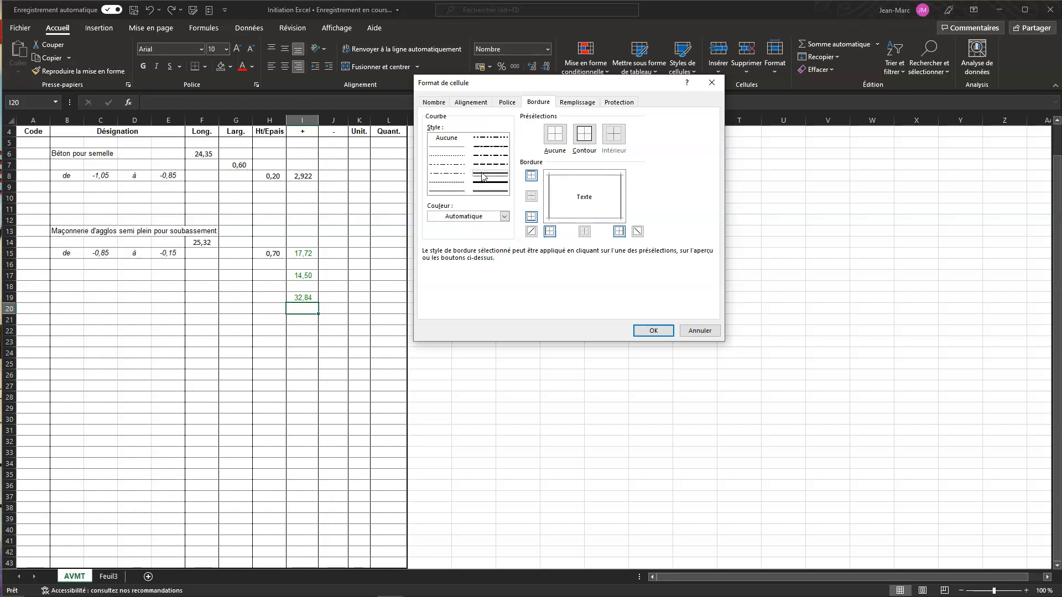
left_click(573, 176)
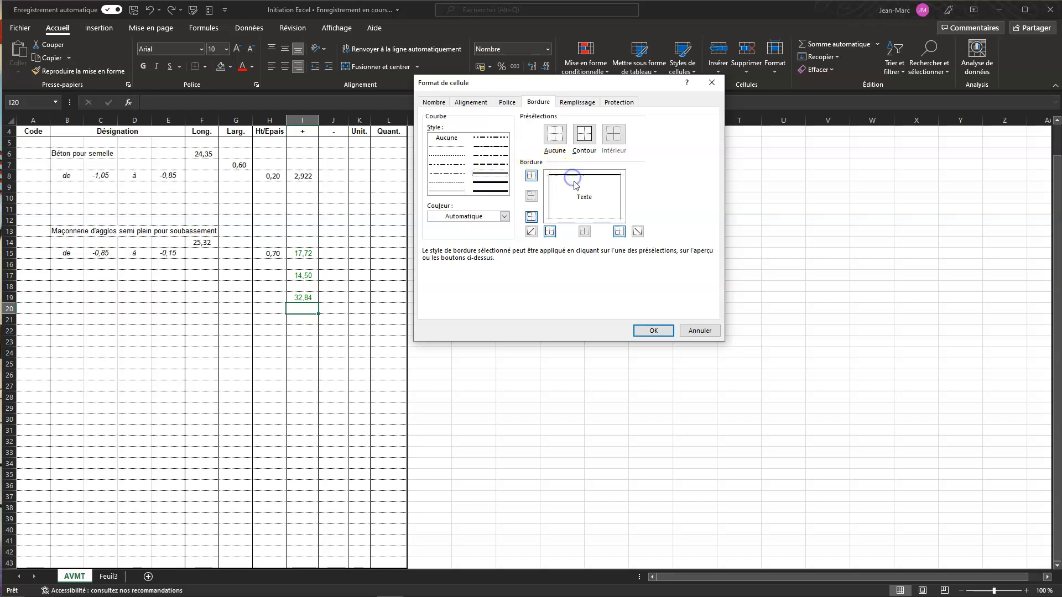
left_click(648, 330)
left_click(308, 353)
- Insert the SOMME function in cell I20 to add up the range I15:I19
left_click(305, 309)
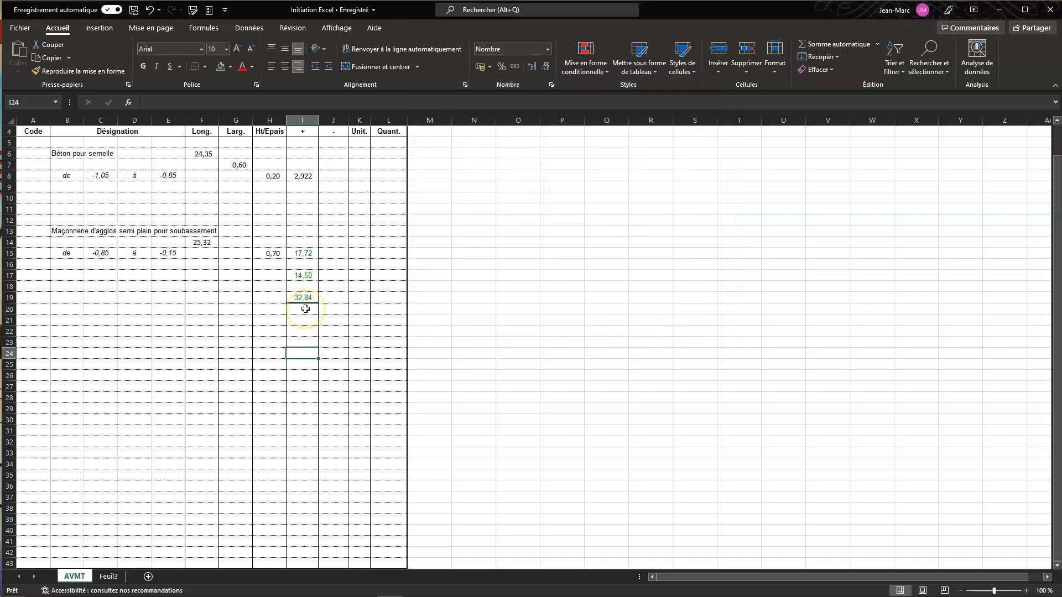
left_click(305, 310)
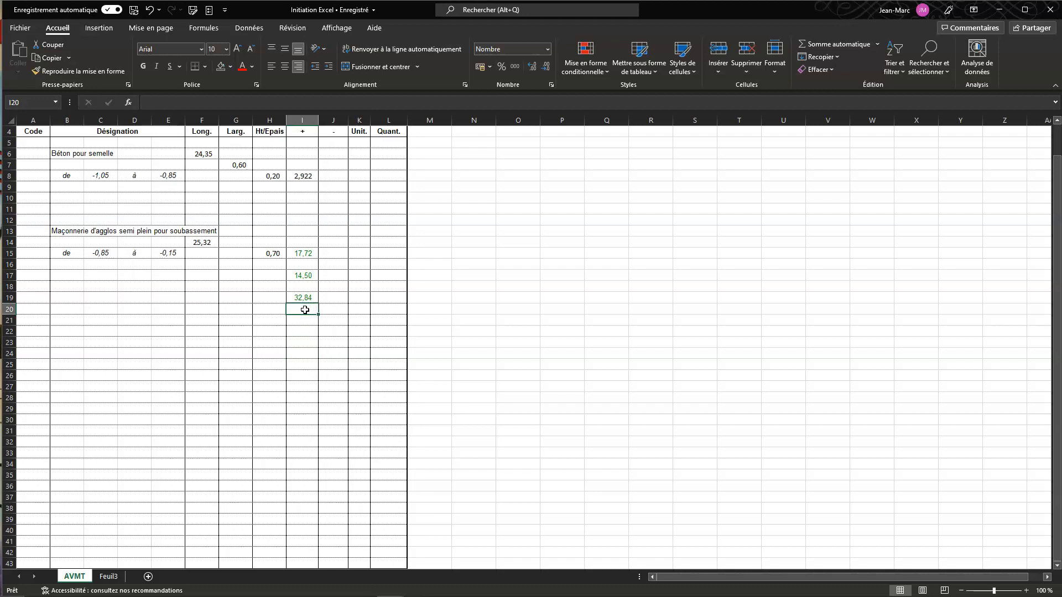
left_click(124, 104)
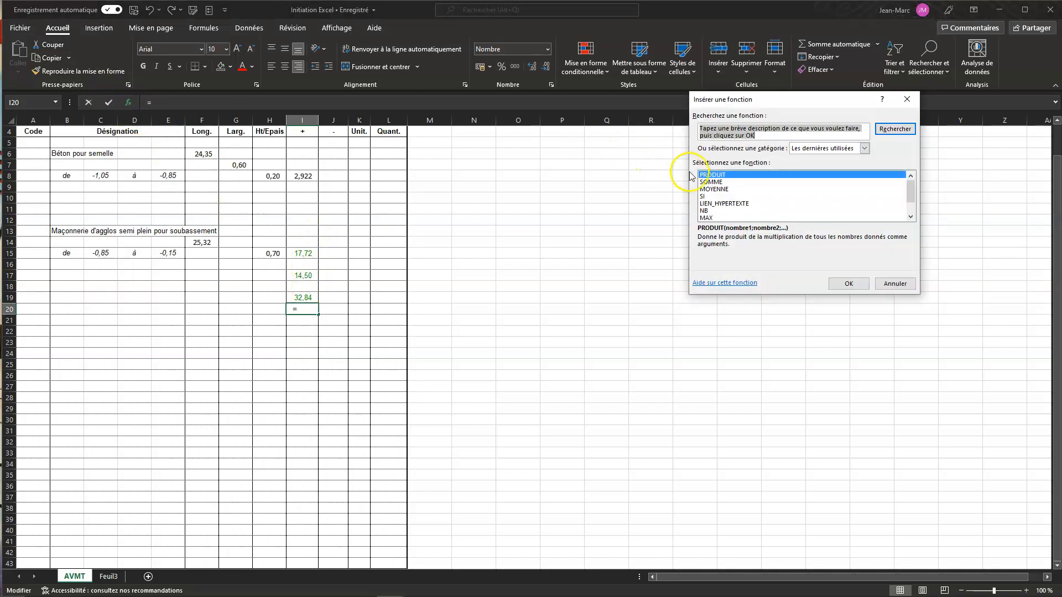
left_click(712, 182)
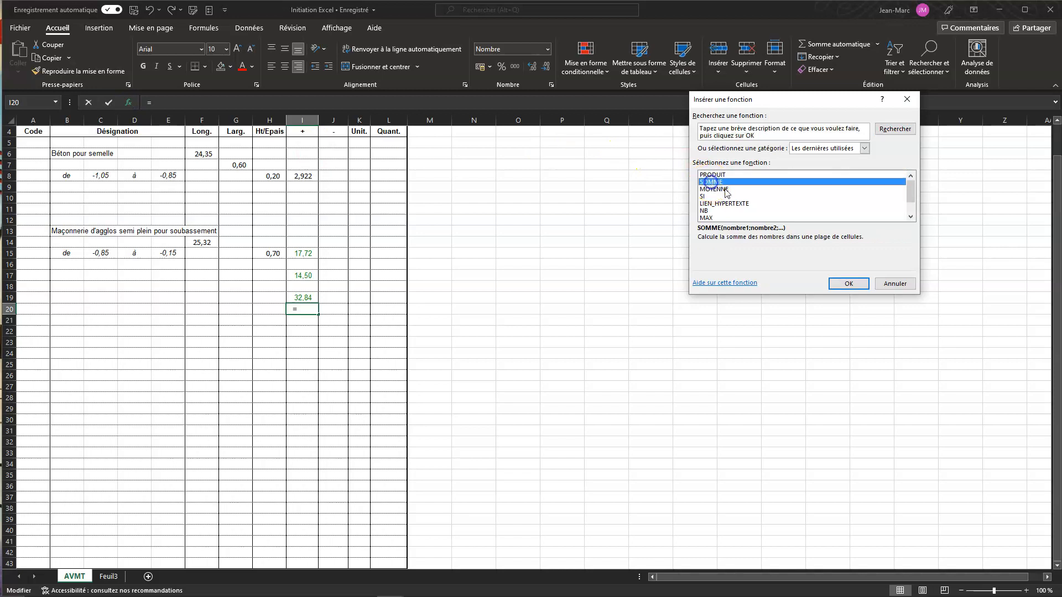
left_click(849, 284)
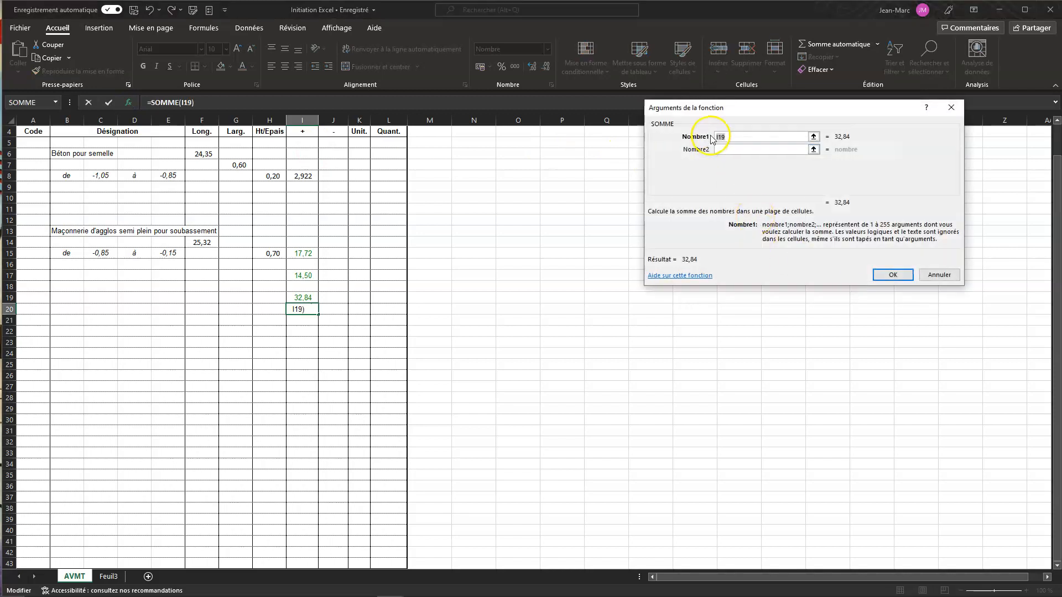
left_click(301, 253)
left_click_drag(301, 253, 304, 293)
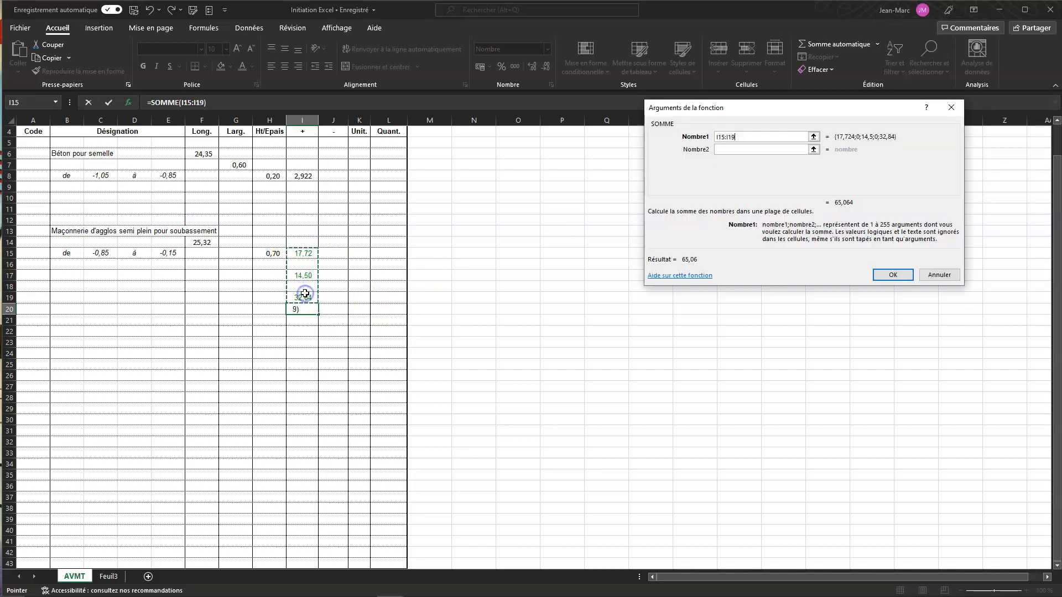
left_click(901, 275)
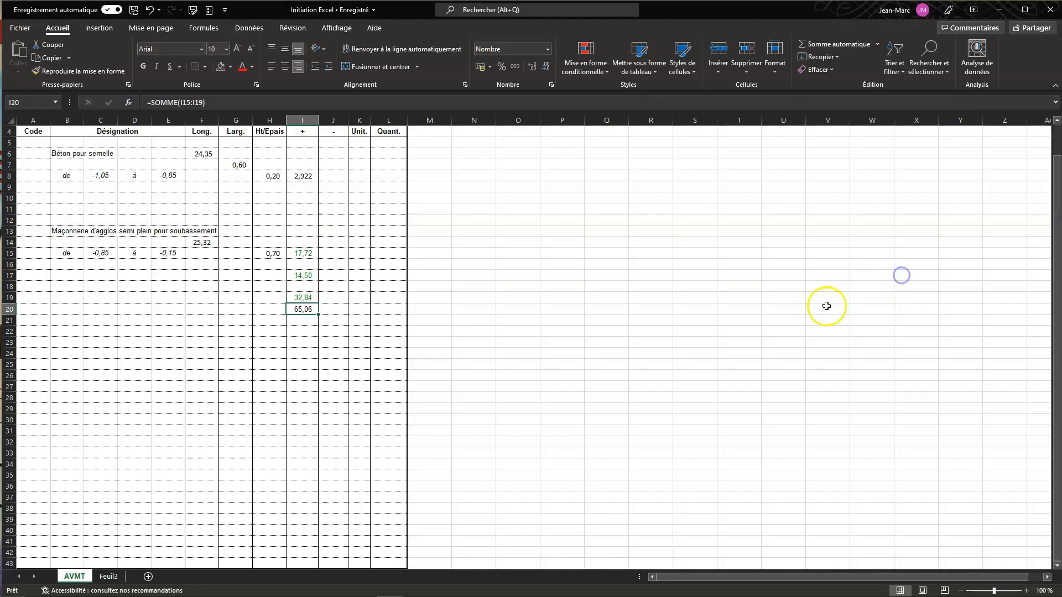